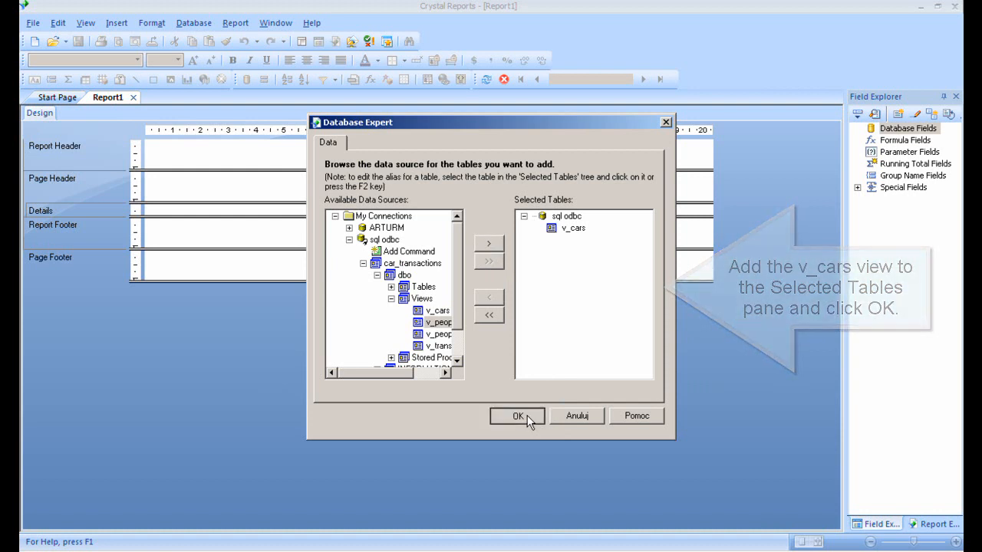
Add the v_cars view to the report and expand its list of database fields
{"action": "left_click", "coordinate": [528, 416]}
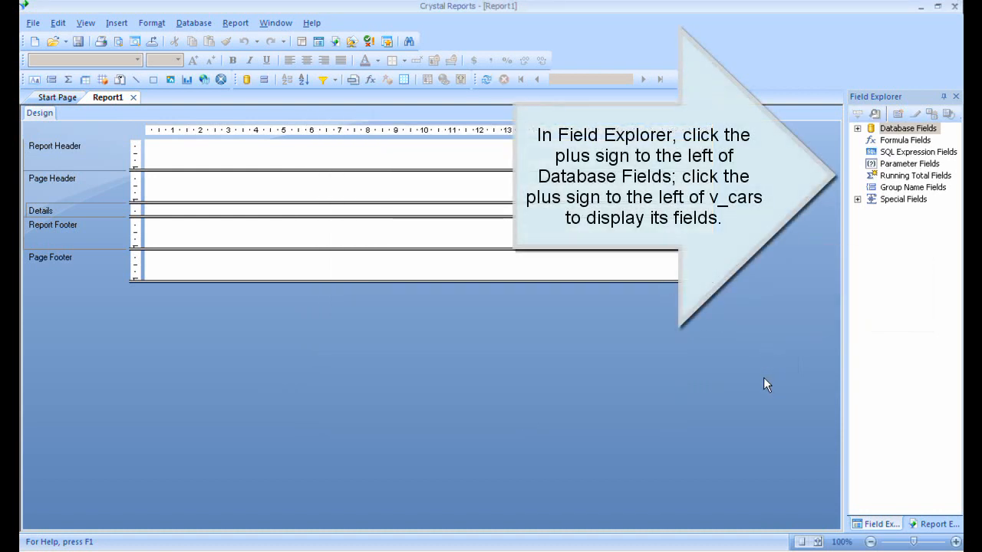
{"action": "left_click", "coordinate": [857, 128]}
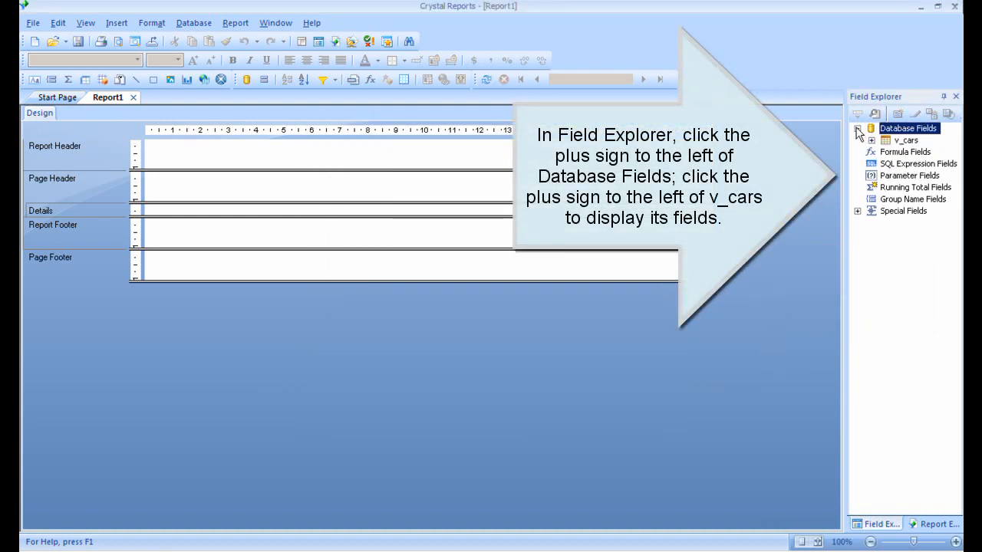
{"action": "left_click", "coordinate": [871, 142]}
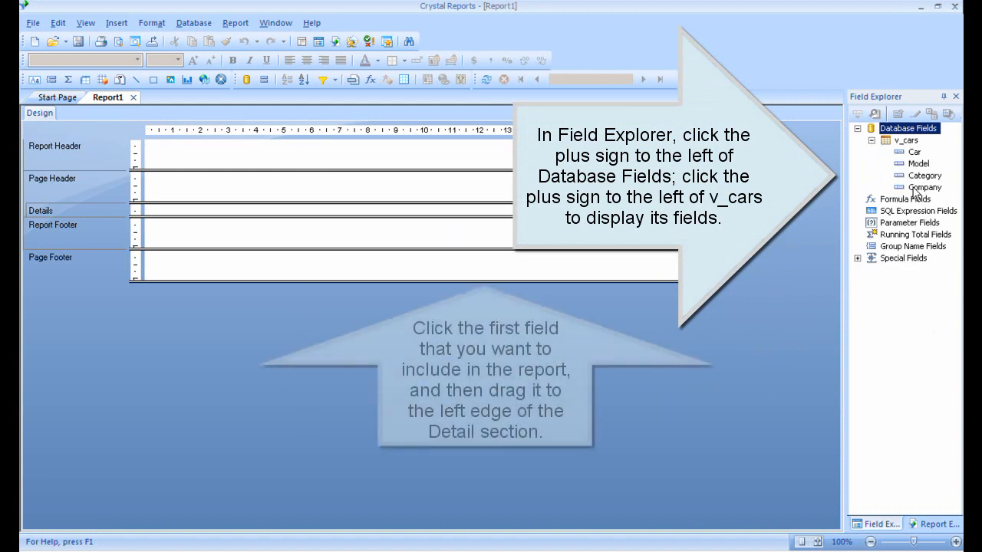
Place the Company, Car and Model fields side by side in the Details section, widening the Company field
{"action": "left_click_drag", "start_coordinate": [917, 188], "coordinate": [172, 204]}
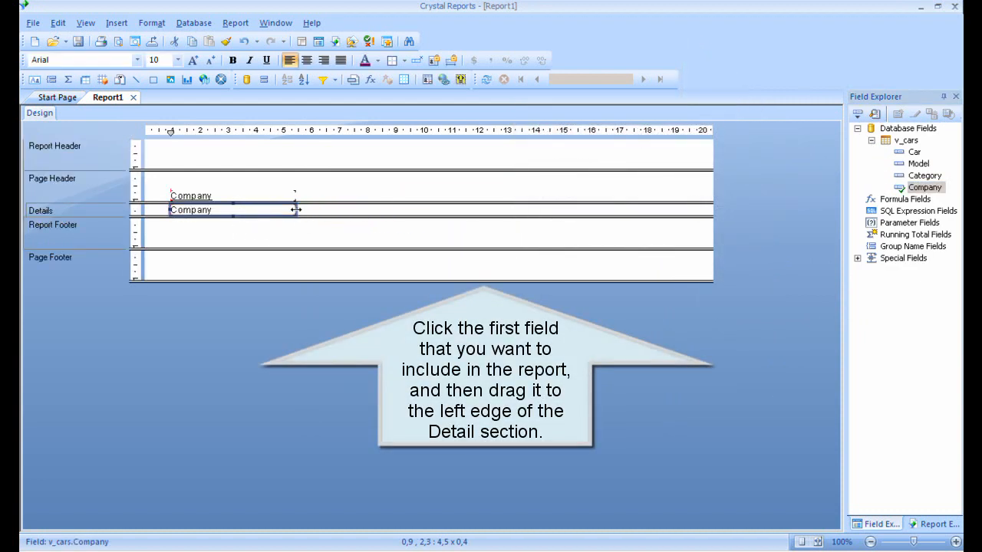
{"action": "left_click_drag", "start_coordinate": [297, 209], "coordinate": [340, 209]}
{"action": "left_click_drag", "start_coordinate": [915, 152], "coordinate": [352, 206]}
{"action": "left_click_drag", "start_coordinate": [919, 164], "coordinate": [504, 206]}
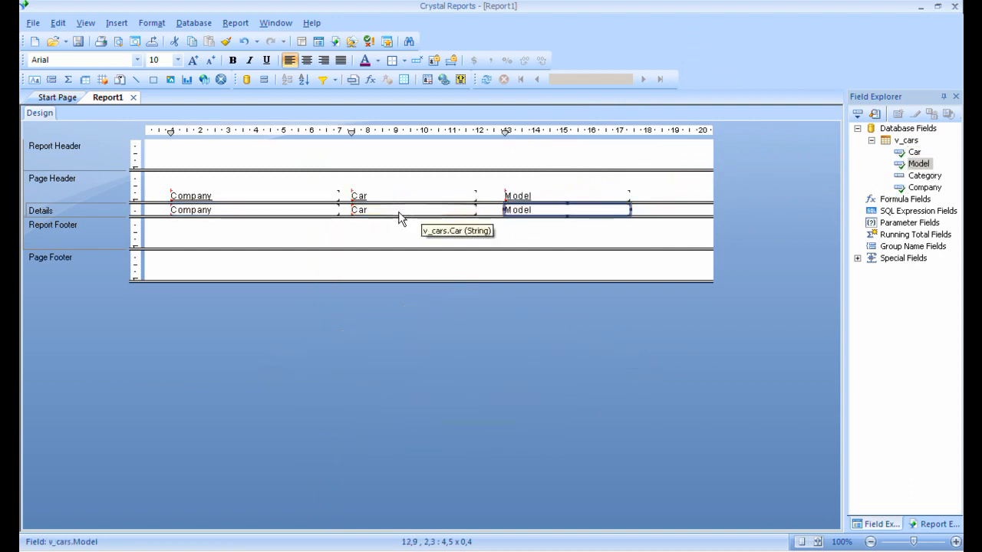
Raise the Company, Car and Model headings slightly within the Page Header, nudging the Car field as well
{"action": "left_click_drag", "start_coordinate": [402, 215], "coordinate": [410, 222]}
{"action": "left_click_drag", "start_coordinate": [247, 203], "coordinate": [251, 190]}
{"action": "left_click_drag", "start_coordinate": [378, 200], "coordinate": [377, 193]}
{"action": "mouse_move", "coordinate": [539, 201]}
{"action": "left_mouse_down"}
{"action": "mouse_move", "coordinate": [546, 191]}
{"action": "mouse_move", "coordinate": [538, 189]}
{"action": "left_mouse_up"}
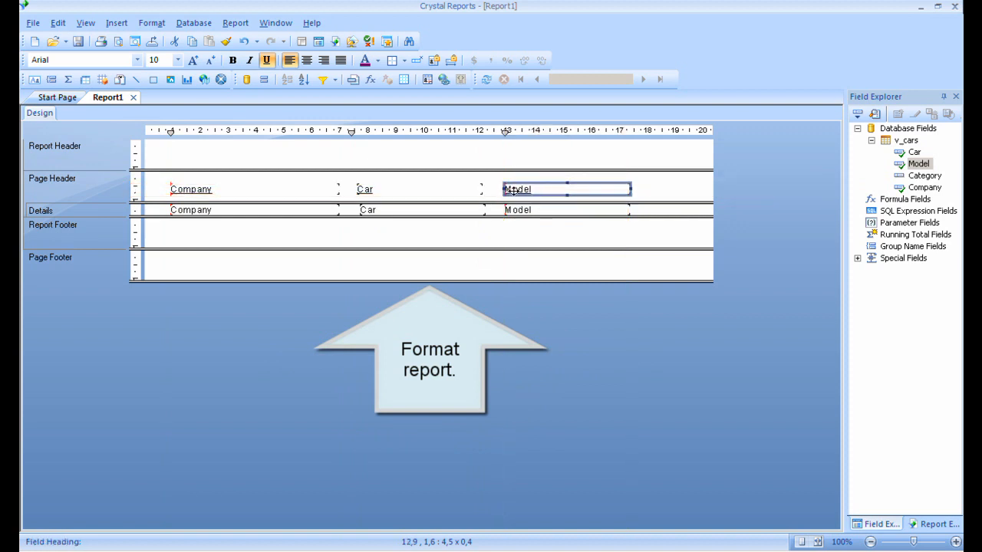
Make the three column headings bold, centred and not underlined
{"action": "left_click", "coordinate": [432, 192], "text": "ctrl"}
{"action": "left_click", "coordinate": [285, 193], "text": "ctrl"}
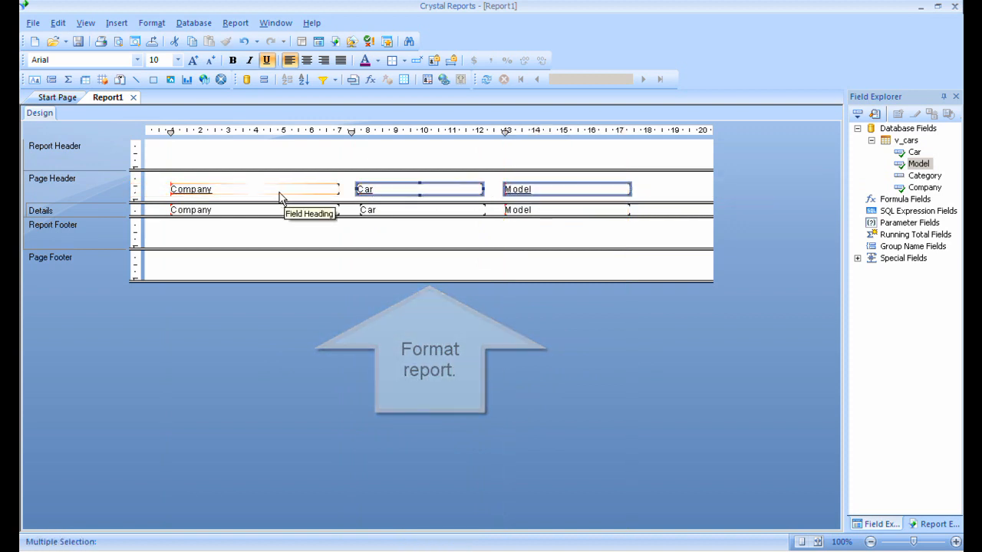
{"action": "left_click", "coordinate": [232, 60]}
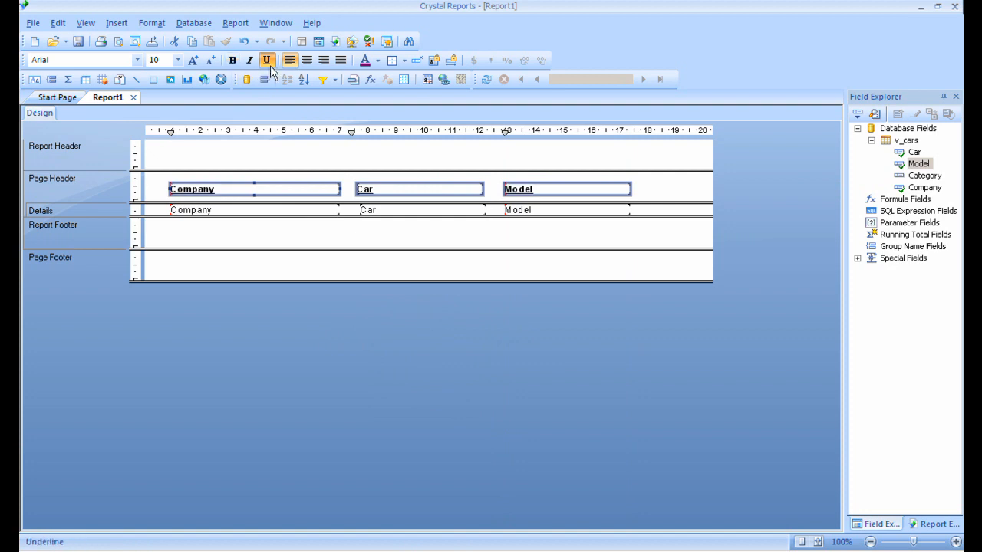
{"action": "left_click", "coordinate": [266, 60]}
{"action": "left_click", "coordinate": [306, 60]}
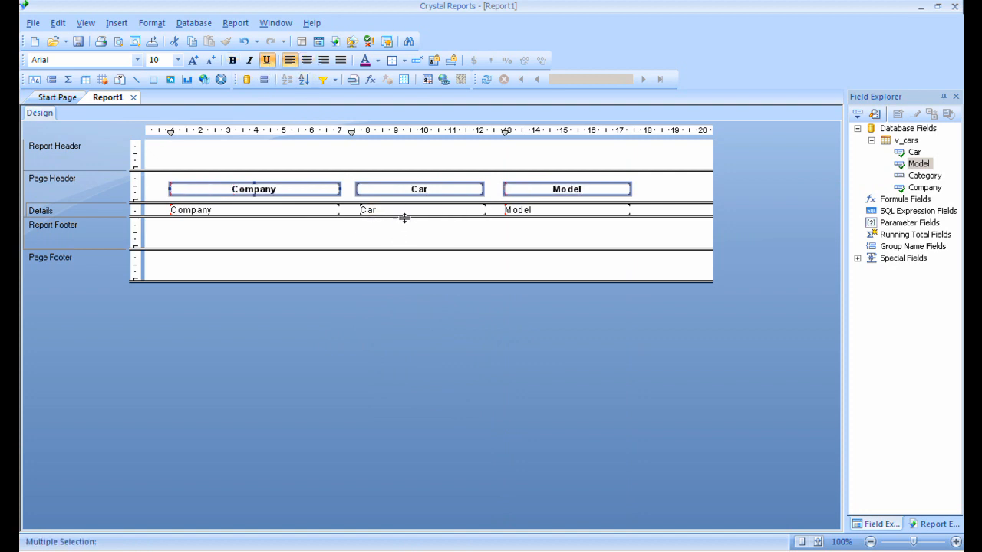
Align the Car field in the Details section with the Car heading above it
{"action": "left_click", "coordinate": [425, 235]}
{"action": "left_click", "coordinate": [426, 210]}
{"action": "mouse_move", "coordinate": [423, 210]}
{"action": "left_mouse_down"}
{"action": "mouse_move", "coordinate": [422, 222]}
{"action": "mouse_move", "coordinate": [418, 210]}
{"action": "left_mouse_up"}
{"action": "left_click", "coordinate": [518, 242]}
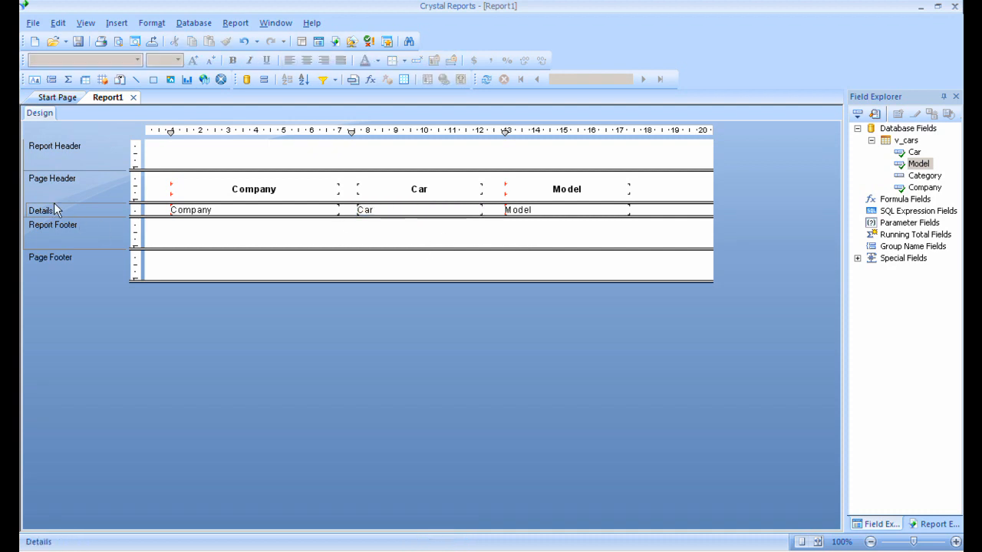
Enlarge the Page Header section slightly and draw a box about 17.5 by 1.1 around the three headings
{"action": "left_click_drag", "start_coordinate": [136, 202], "coordinate": [137, 207]}
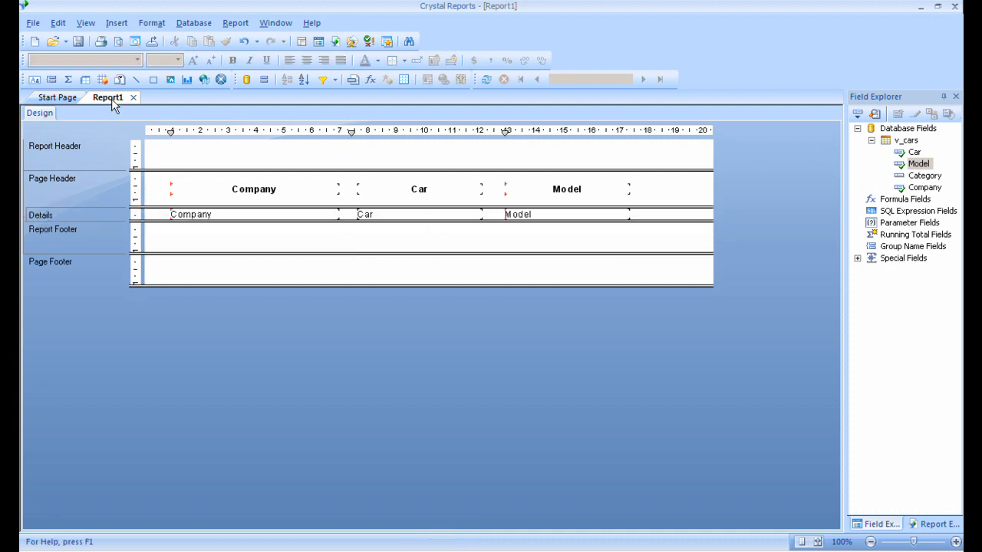
{"action": "left_click", "coordinate": [148, 80]}
{"action": "mouse_move", "coordinate": [157, 173]}
{"action": "left_mouse_down"}
{"action": "mouse_move", "coordinate": [187, 188]}
{"action": "mouse_move", "coordinate": [358, 205]}
{"action": "mouse_move", "coordinate": [648, 203]}
{"action": "left_mouse_up"}
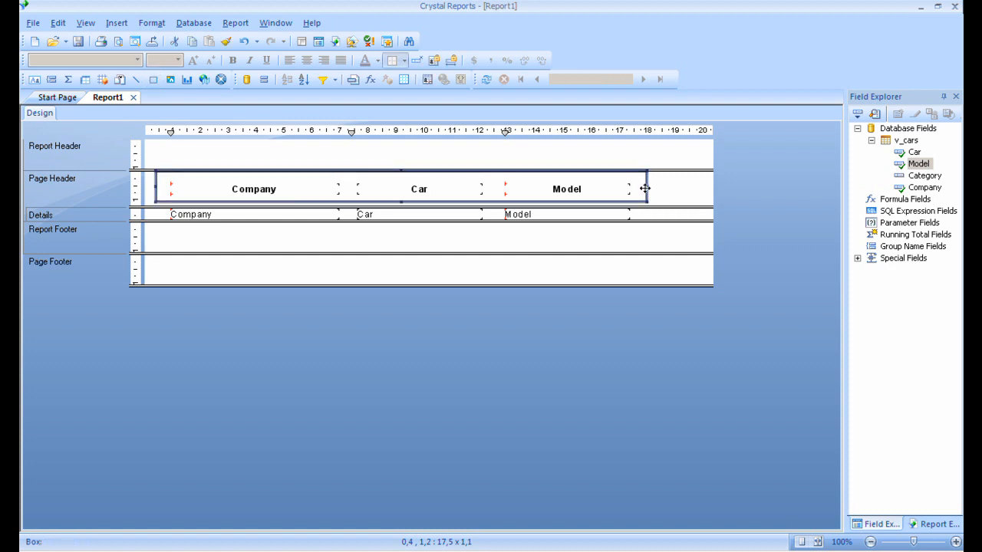
Format the heading box with a Silver border and a Yellow fill
{"action": "right_click", "coordinate": [645, 188]}
{"action": "left_click", "coordinate": [665, 221]}
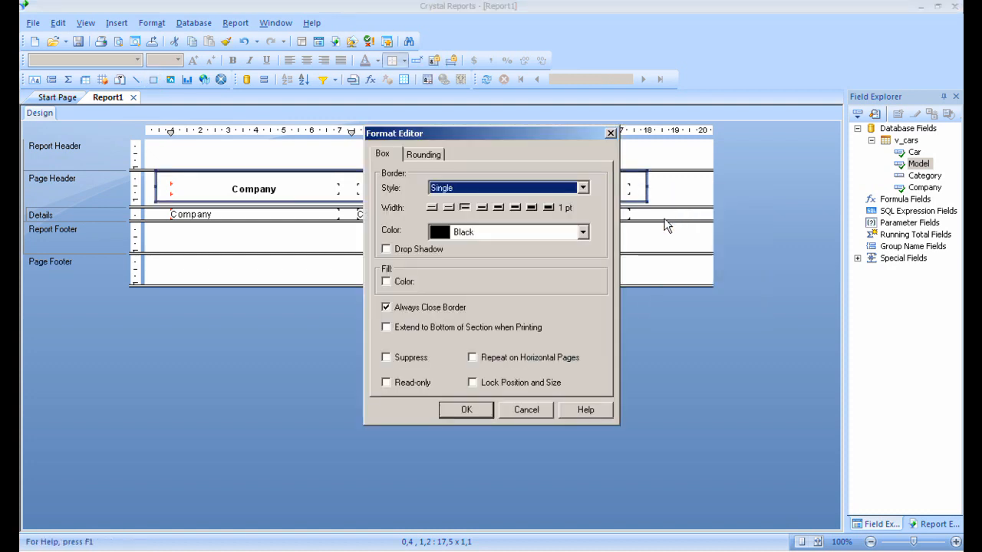
{"action": "left_click", "coordinate": [445, 233]}
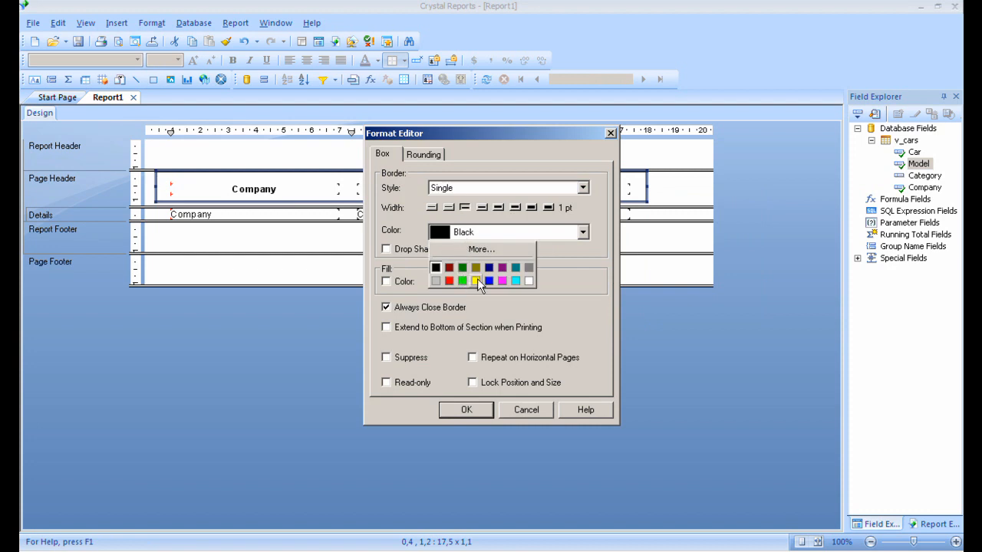
{"action": "left_click", "coordinate": [436, 281]}
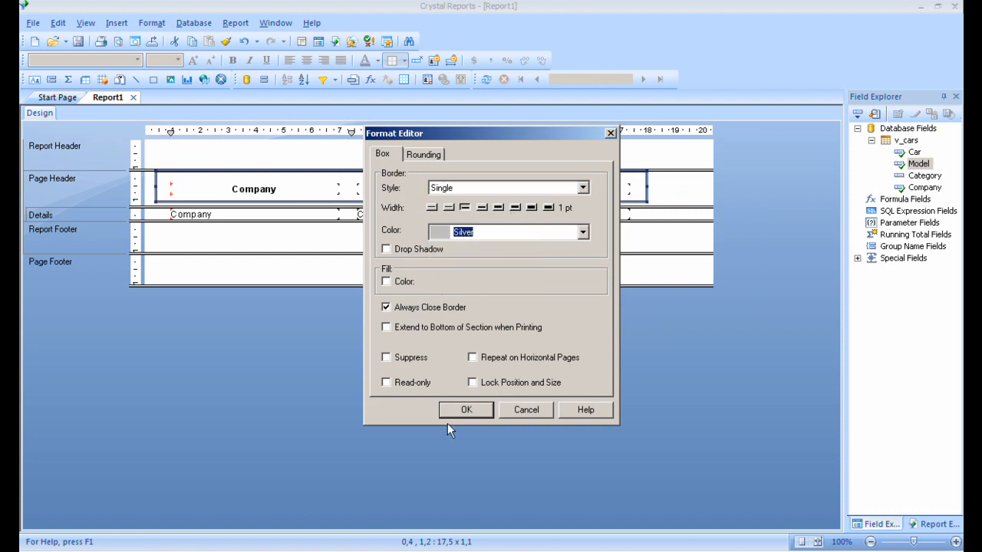
{"action": "left_click", "coordinate": [405, 282]}
{"action": "left_click", "coordinate": [493, 285]}
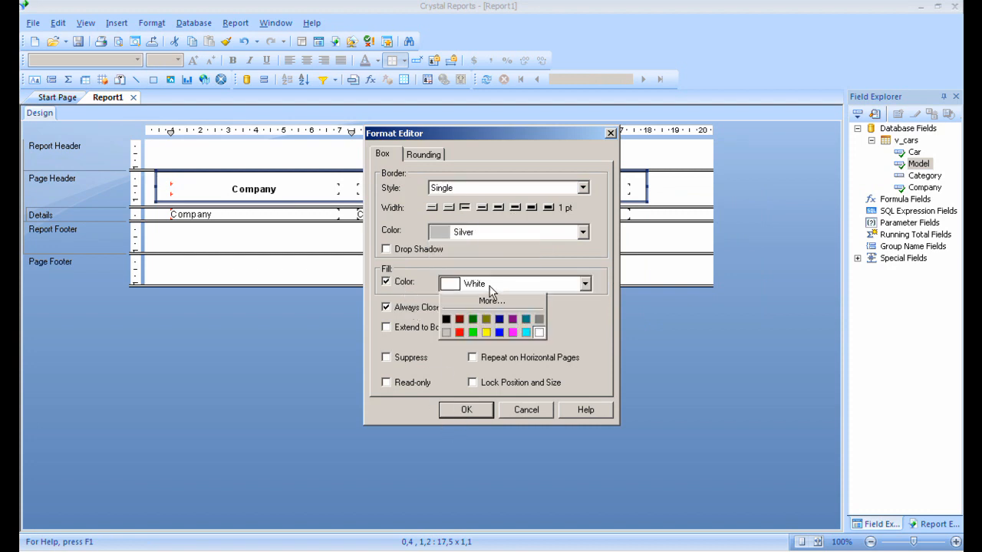
{"action": "left_click", "coordinate": [487, 332]}
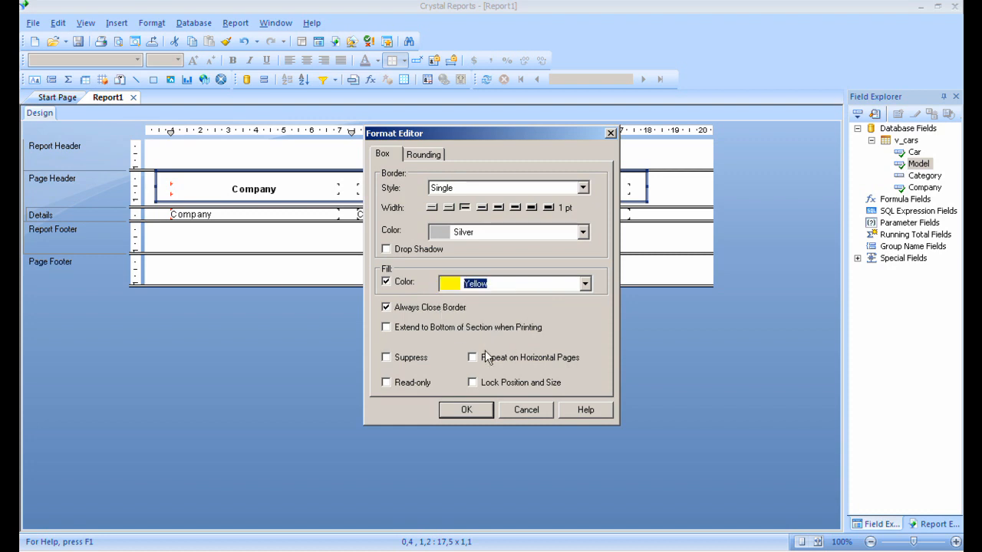
{"action": "left_click", "coordinate": [467, 415]}
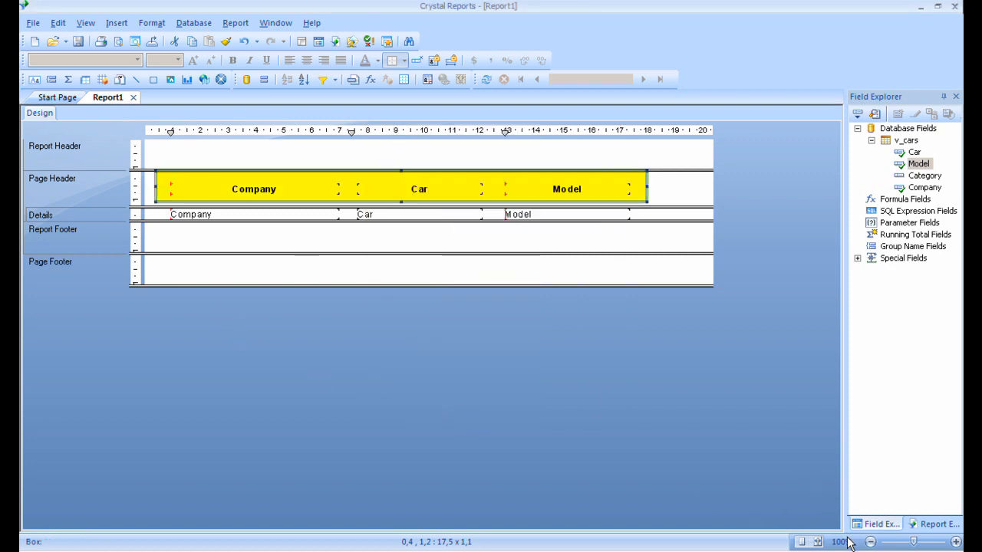
Make the Details section taller and draw a vertical line about 2.2 long from the heading box's left edge to the section's bottom
{"action": "left_click_drag", "start_coordinate": [913, 542], "coordinate": [923, 543]}
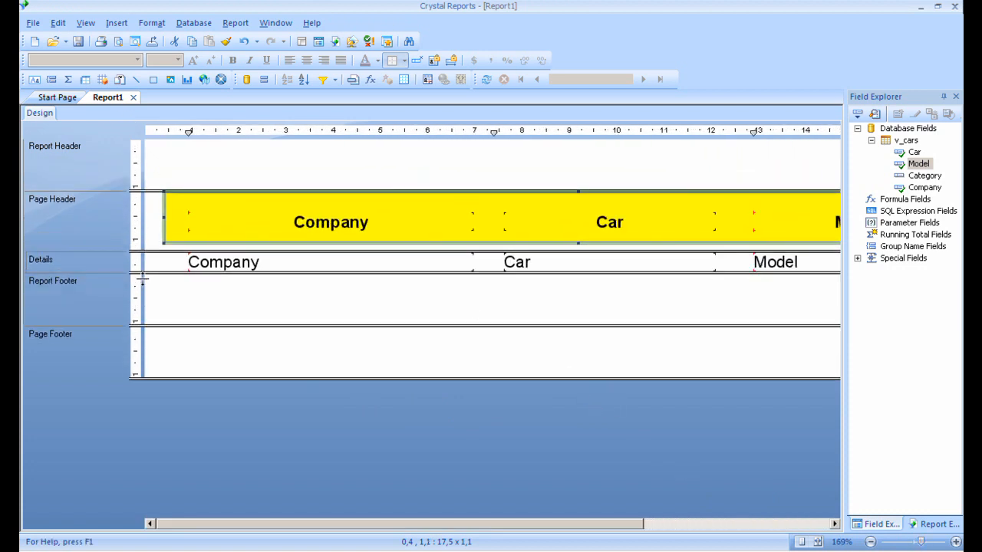
{"action": "left_click_drag", "start_coordinate": [140, 271], "coordinate": [142, 296]}
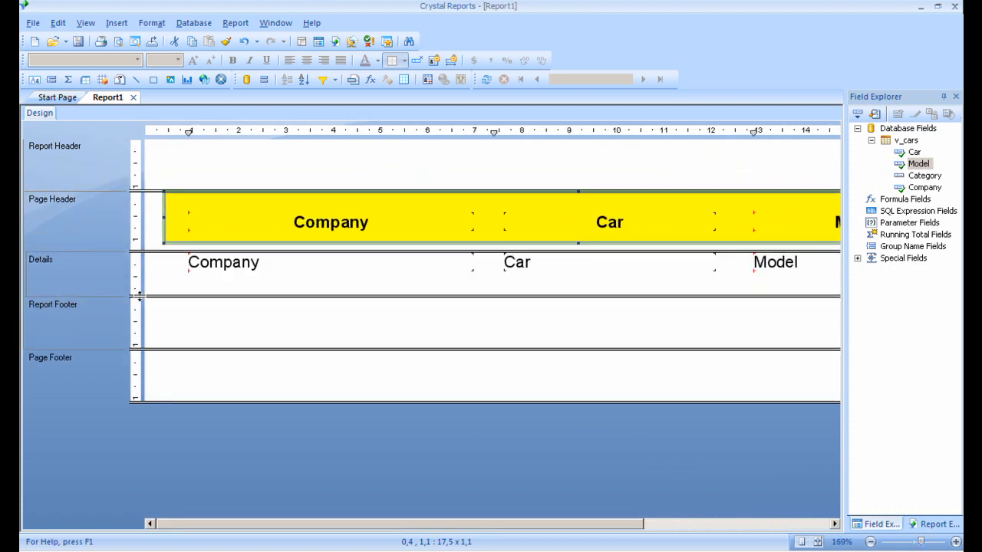
{"action": "left_click", "coordinate": [136, 79]}
{"action": "left_click_drag", "start_coordinate": [165, 193], "coordinate": [163, 295]}
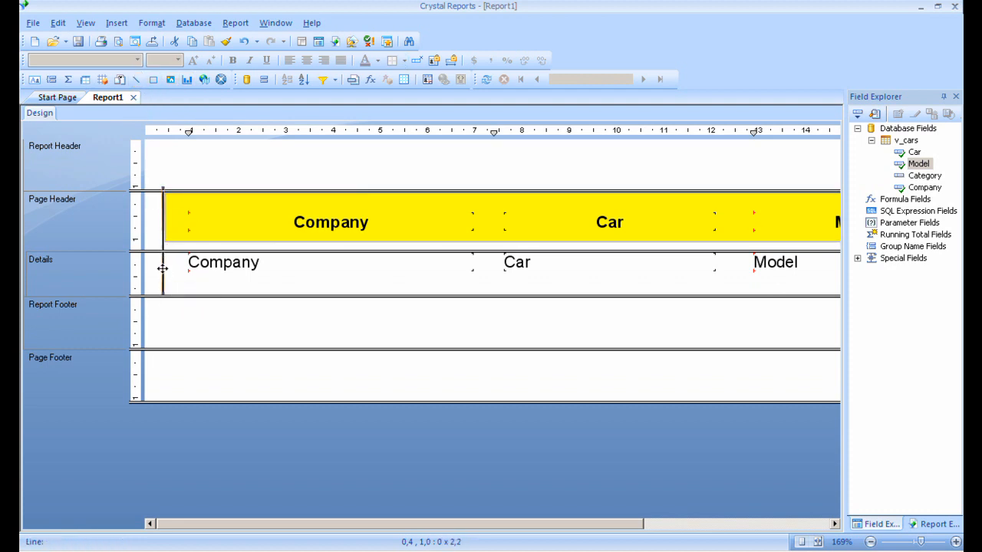
Set the colour of the vertical line at the table's left edge to Silver
{"action": "right_click", "coordinate": [163, 273]}
{"action": "left_click", "coordinate": [191, 302]}
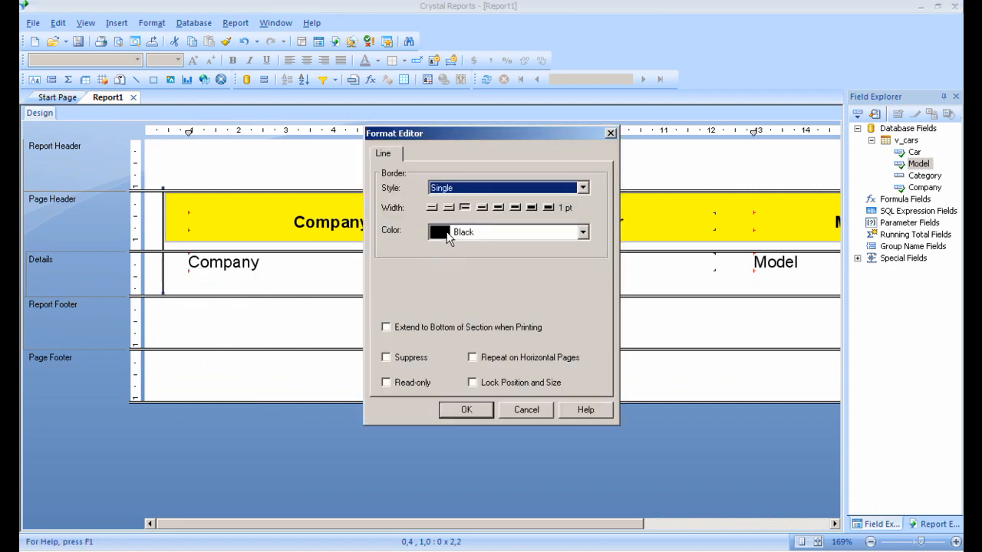
{"action": "left_click", "coordinate": [449, 238]}
{"action": "left_click", "coordinate": [439, 284]}
{"action": "left_click", "coordinate": [459, 414]}
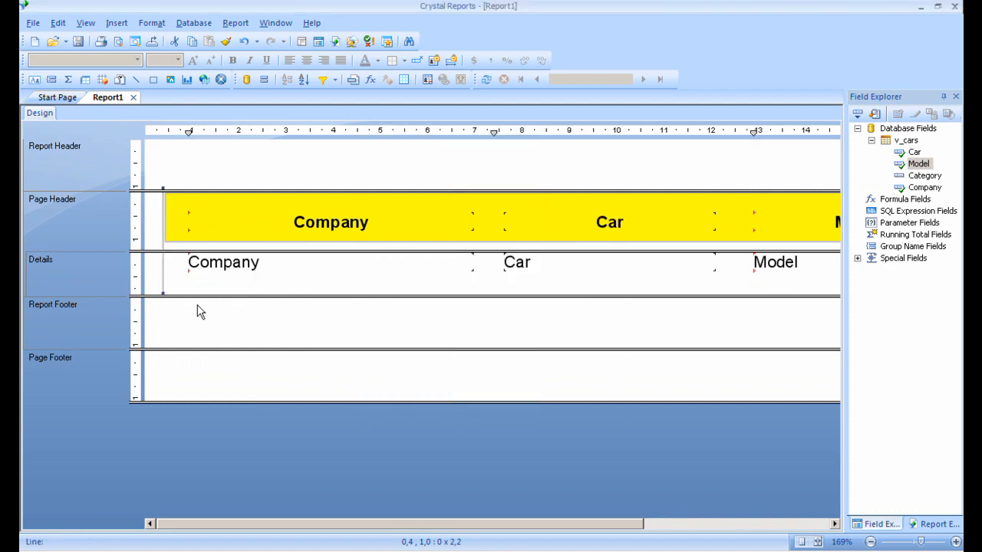
Copy the silver vertical line and paste it between the Company and Car columns at about 7.2
{"action": "right_click", "coordinate": [163, 276]}
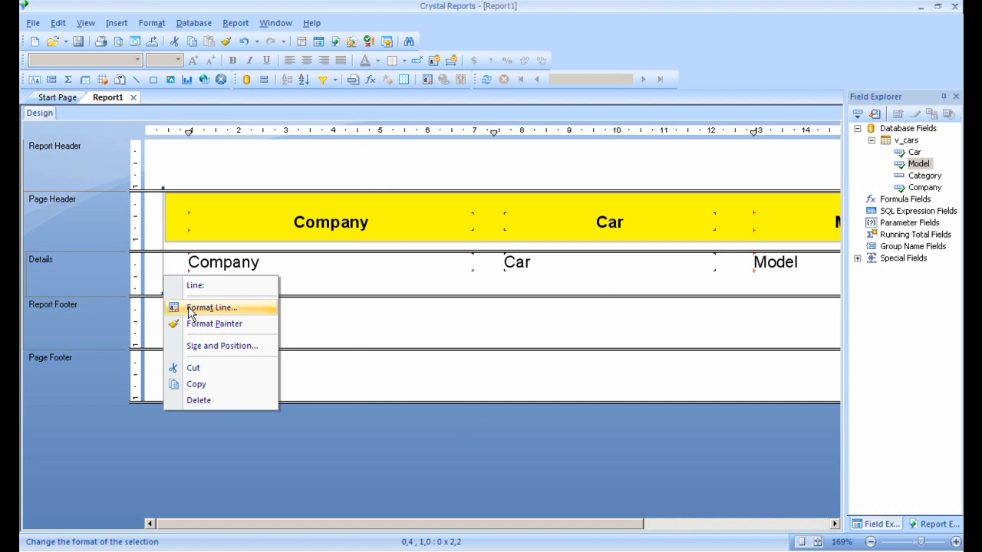
{"action": "left_click", "coordinate": [195, 384]}
{"action": "right_click", "coordinate": [487, 206]}
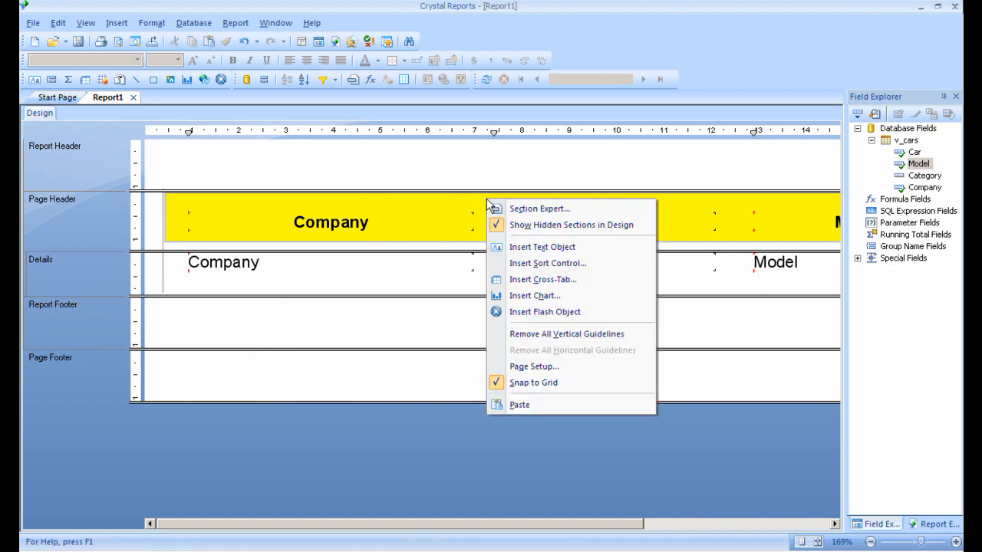
{"action": "left_click", "coordinate": [521, 404]}
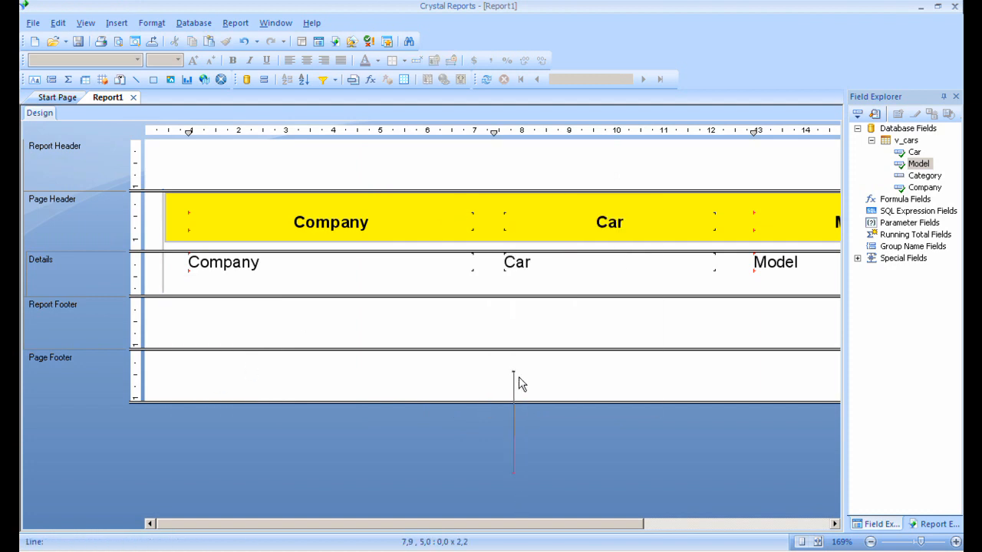
{"action": "left_click", "coordinate": [484, 202]}
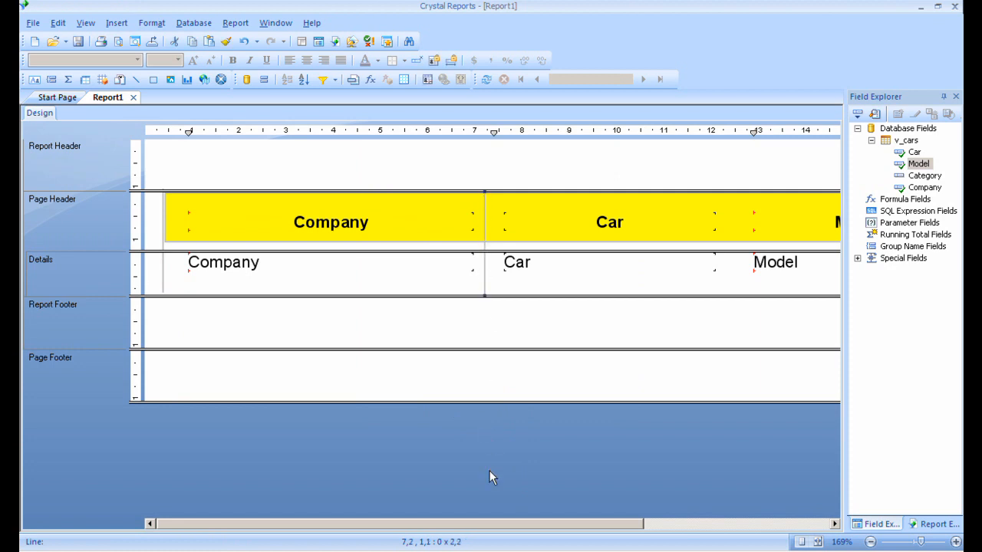
Paste another copy of the vertical line between the Car and Model columns at about 12.3
{"action": "left_click_drag", "start_coordinate": [492, 530], "coordinate": [486, 263]}
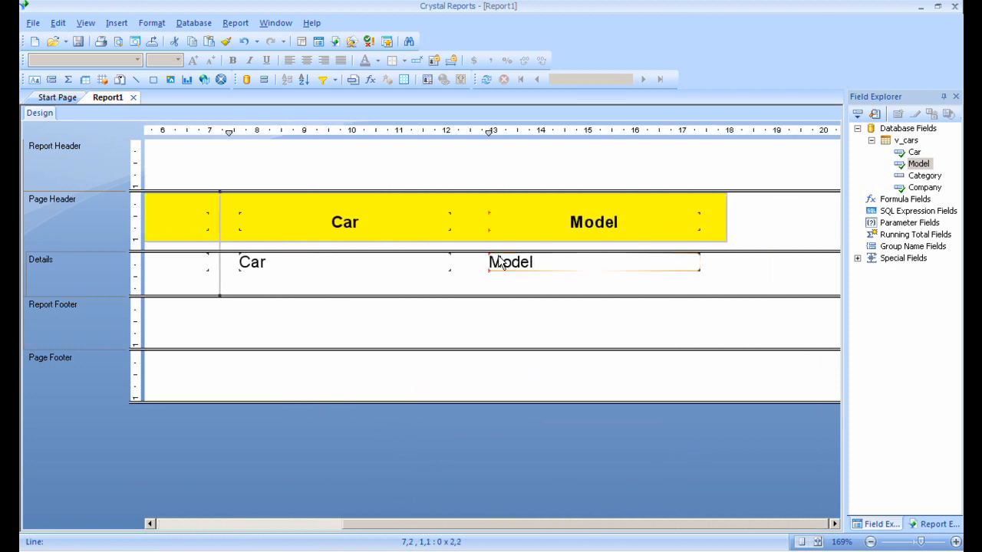
{"action": "right_click", "coordinate": [471, 225]}
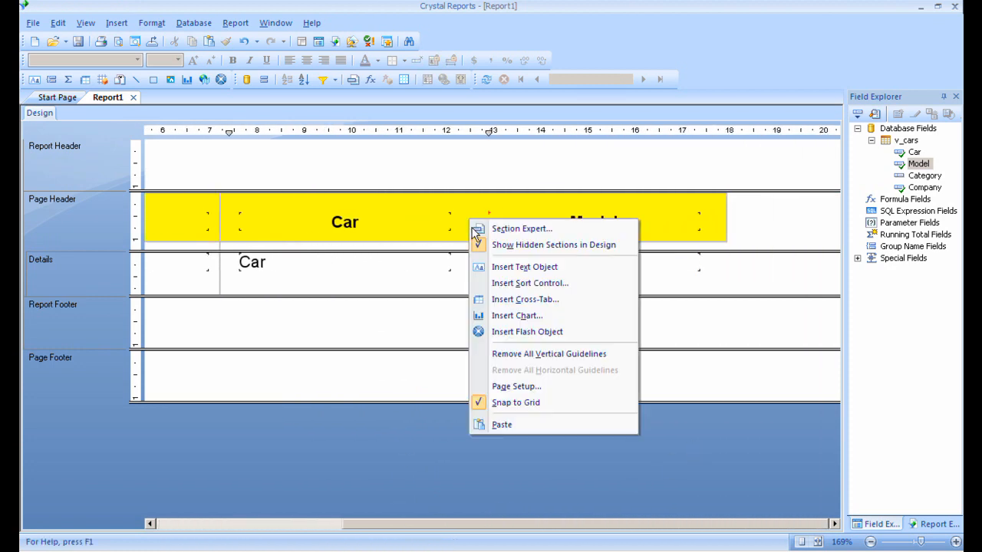
{"action": "left_click", "coordinate": [495, 423]}
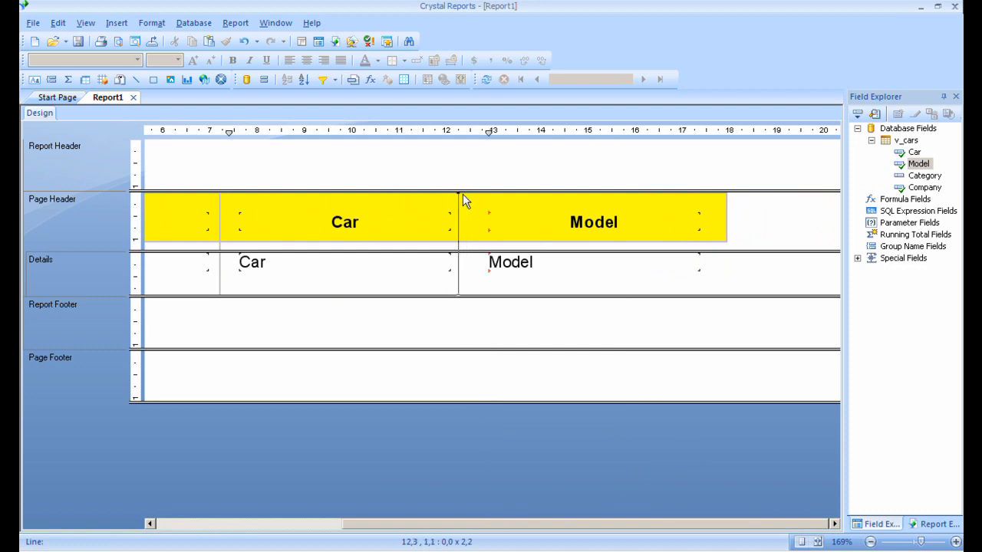
{"action": "left_click", "coordinate": [463, 194]}
Paste a copy of the vertical line along the heading box's right edge at about 18.0
{"action": "right_click", "coordinate": [795, 258]}
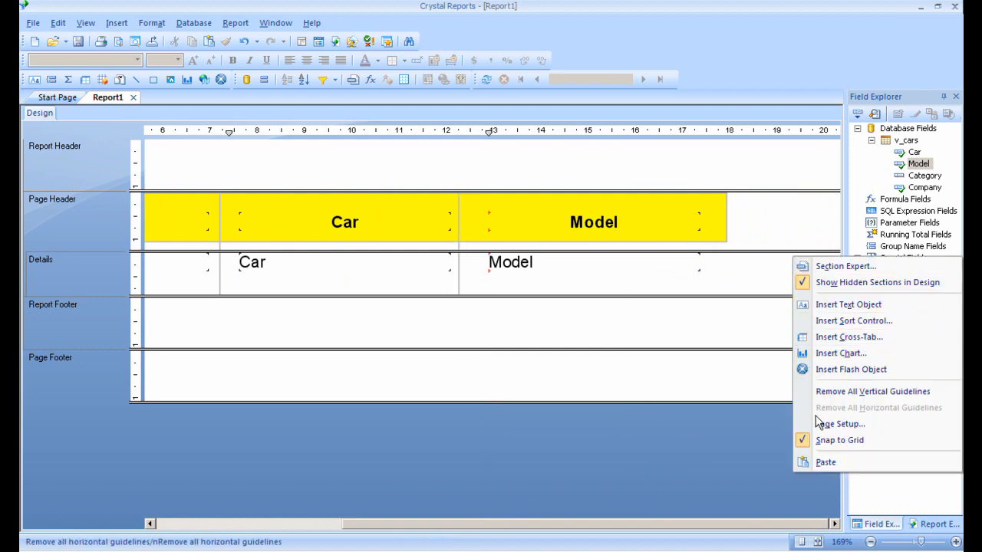
{"action": "left_click", "coordinate": [825, 464]}
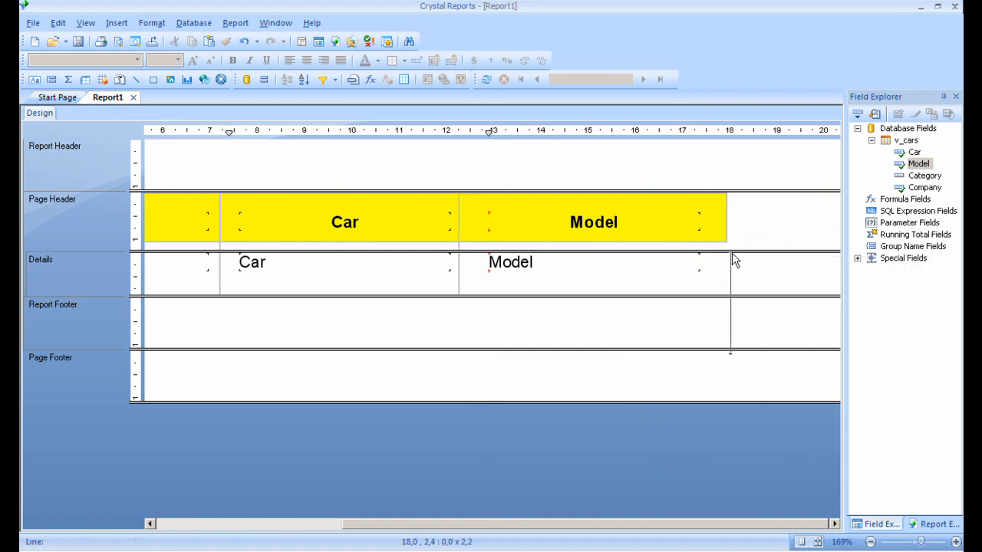
{"action": "left_click", "coordinate": [729, 197]}
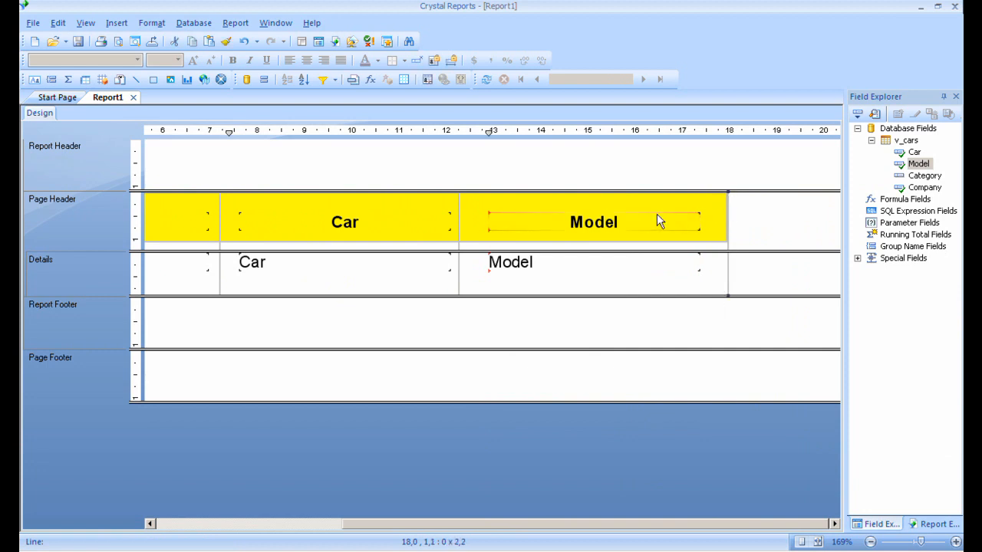
Draw a horizontal line about 17.6 long across the bottom of the Details section, joining the outer vertical lines
{"action": "left_click", "coordinate": [136, 79]}
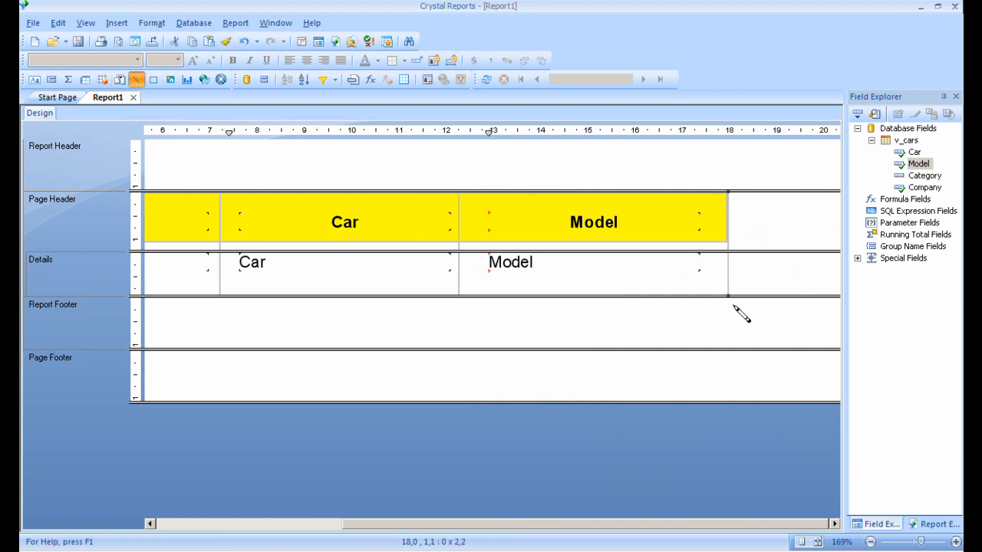
{"action": "mouse_move", "coordinate": [728, 295]}
{"action": "left_mouse_down"}
{"action": "mouse_move", "coordinate": [149, 303]}
{"action": "mouse_move", "coordinate": [165, 296]}
{"action": "left_mouse_up"}
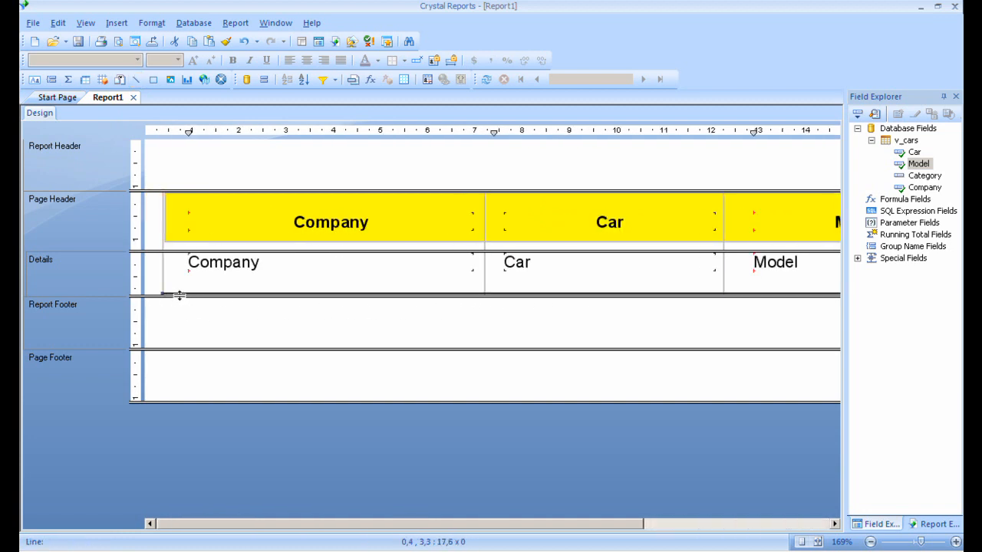
Set the color of the Details section's horizontal line to Silver and display the report in print preview
{"action": "right_click", "coordinate": [180, 297]}
{"action": "left_click", "coordinate": [210, 330]}
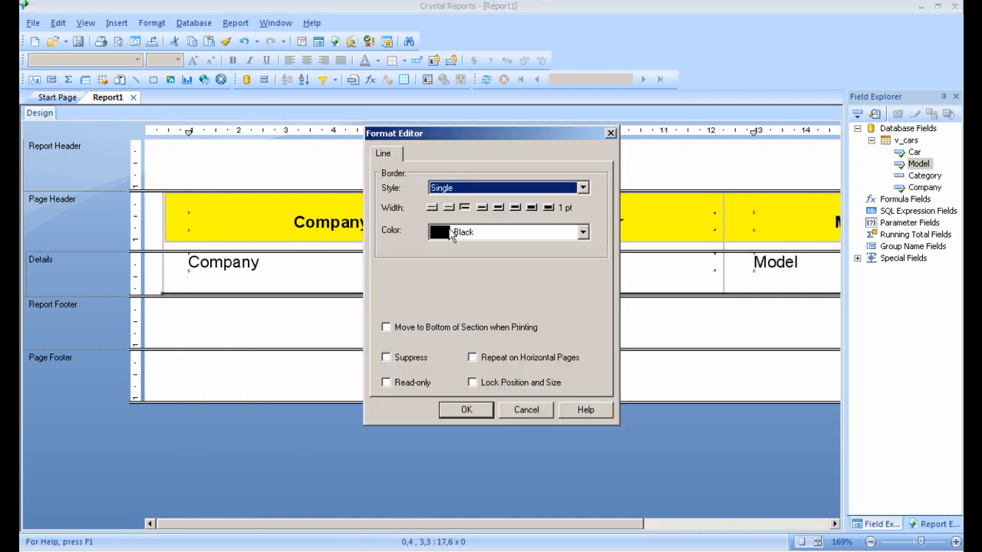
{"action": "left_click", "coordinate": [451, 235]}
{"action": "left_click", "coordinate": [445, 280]}
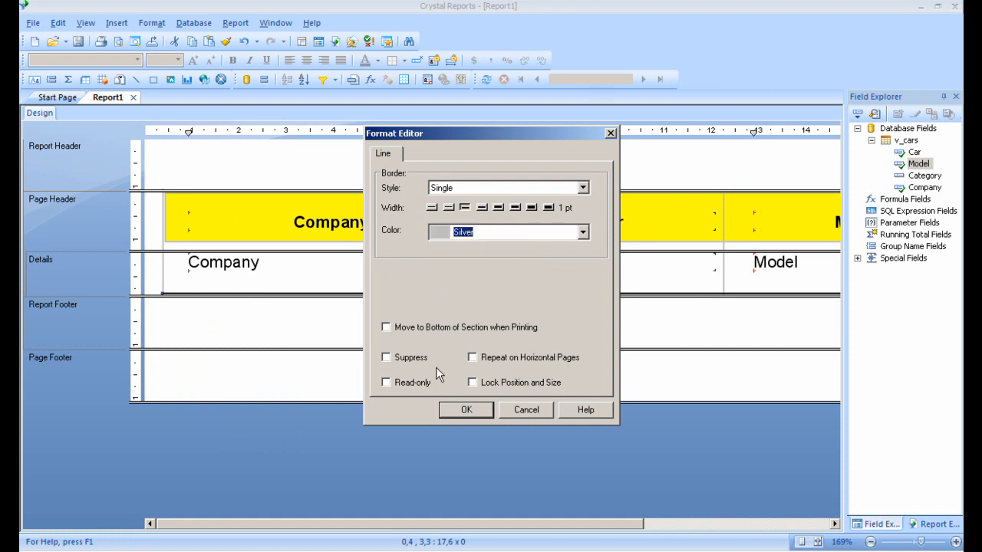
{"action": "left_click", "coordinate": [466, 410]}
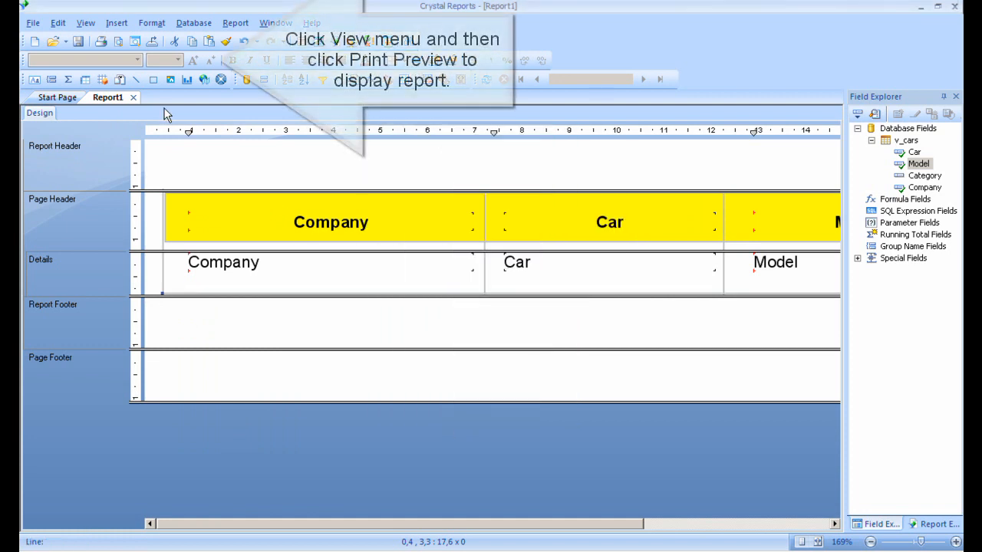
{"action": "left_click", "coordinate": [84, 23]}
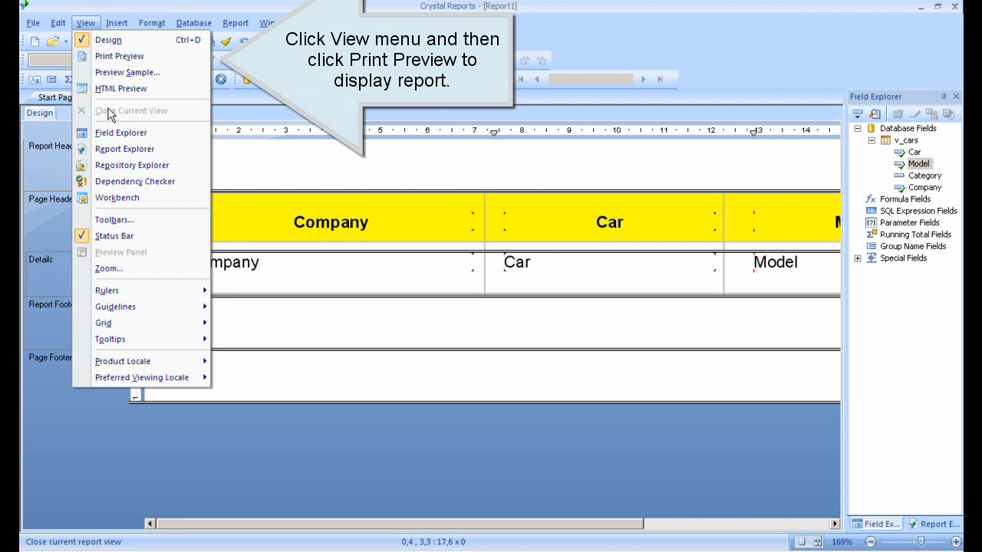
{"action": "left_click", "coordinate": [130, 60]}
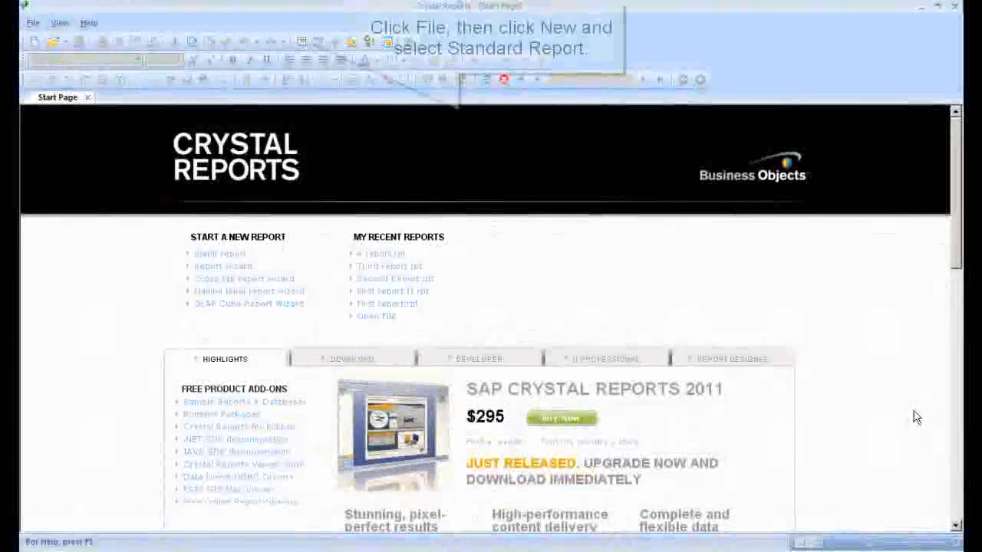
Create a new standard report and log in to the sql odbc data source with the account password
{"action": "left_click", "coordinate": [33, 23]}
{"action": "mouse_move", "coordinate": [43, 40]}
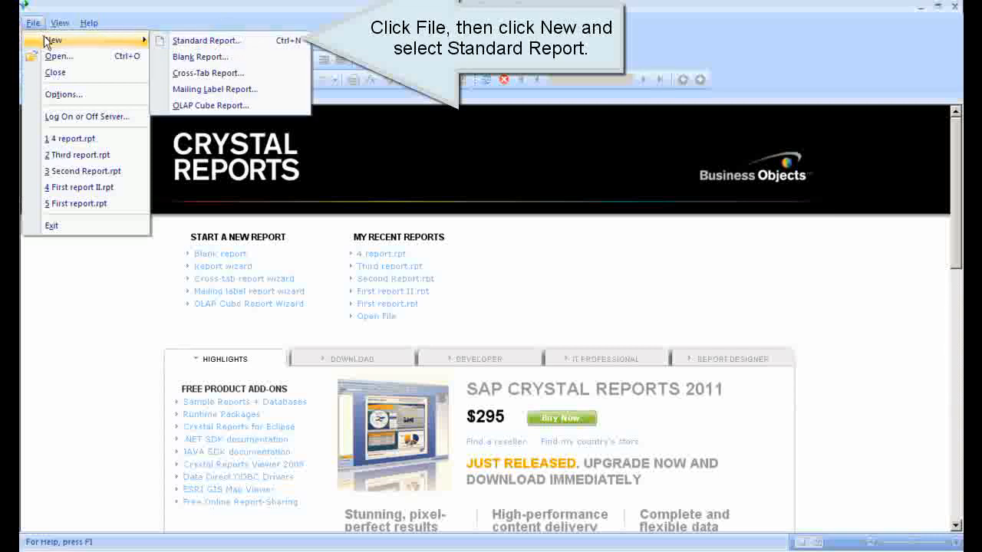
{"action": "left_click", "coordinate": [218, 42]}
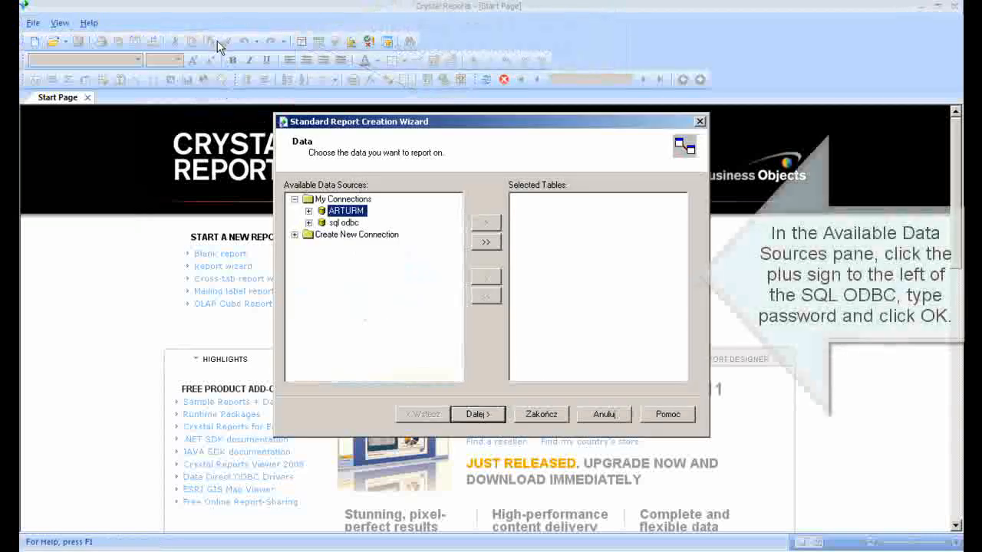
{"action": "left_click", "coordinate": [308, 222]}
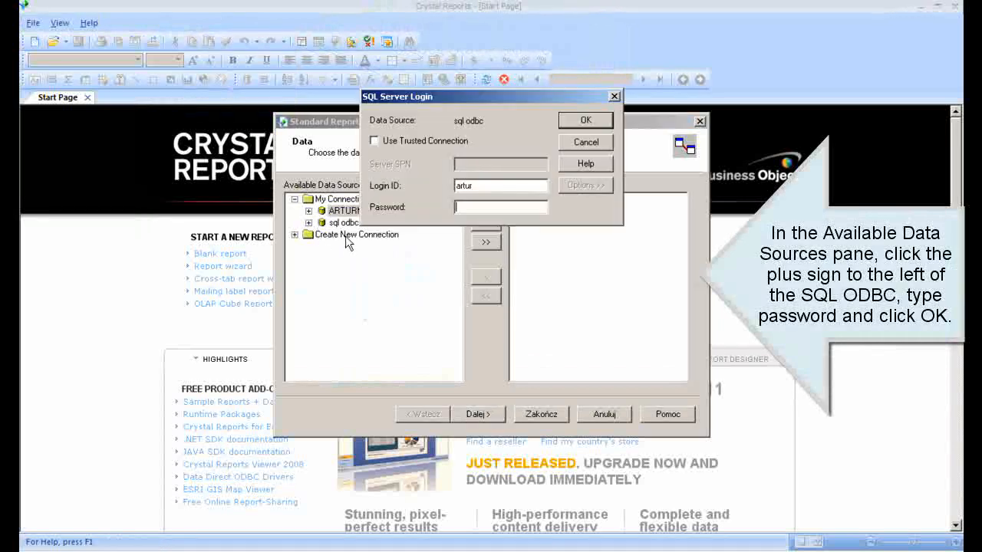
{"action": "type", "text": "•••"}
{"action": "left_click", "coordinate": [585, 120]}
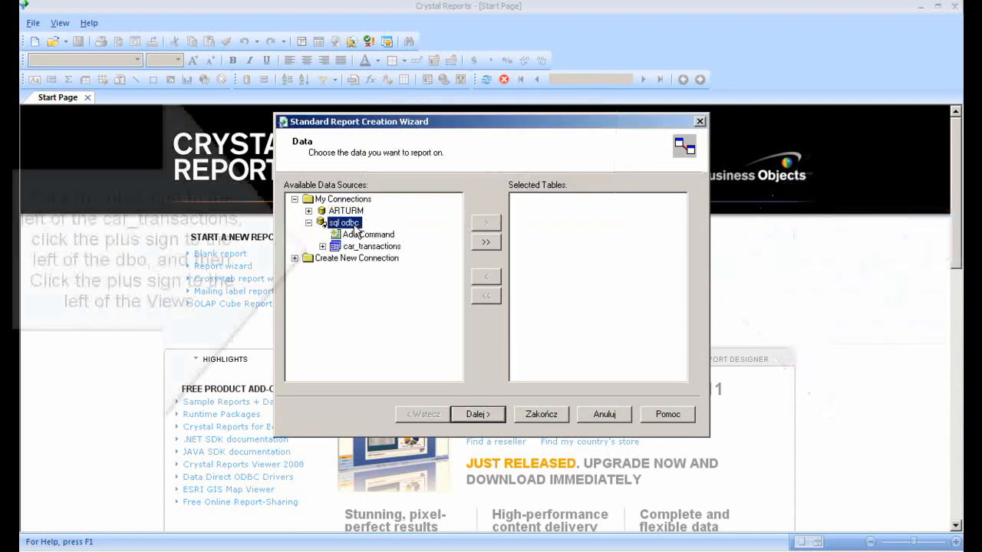
Add the v_cars view from the dbo views of car_transactions to the selected tables and continue to the field selection
{"action": "left_click", "coordinate": [322, 246]}
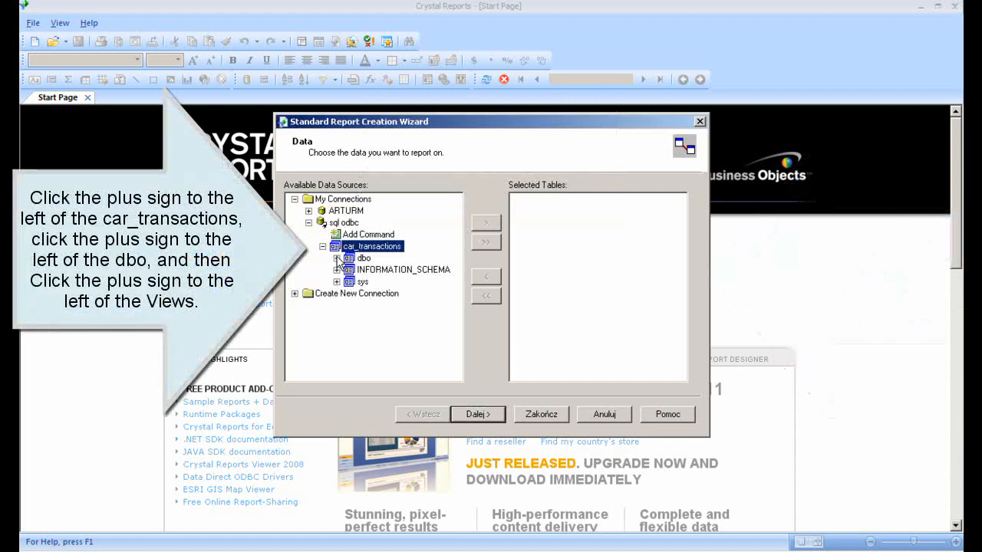
{"action": "left_click", "coordinate": [336, 258]}
{"action": "left_click", "coordinate": [351, 282]}
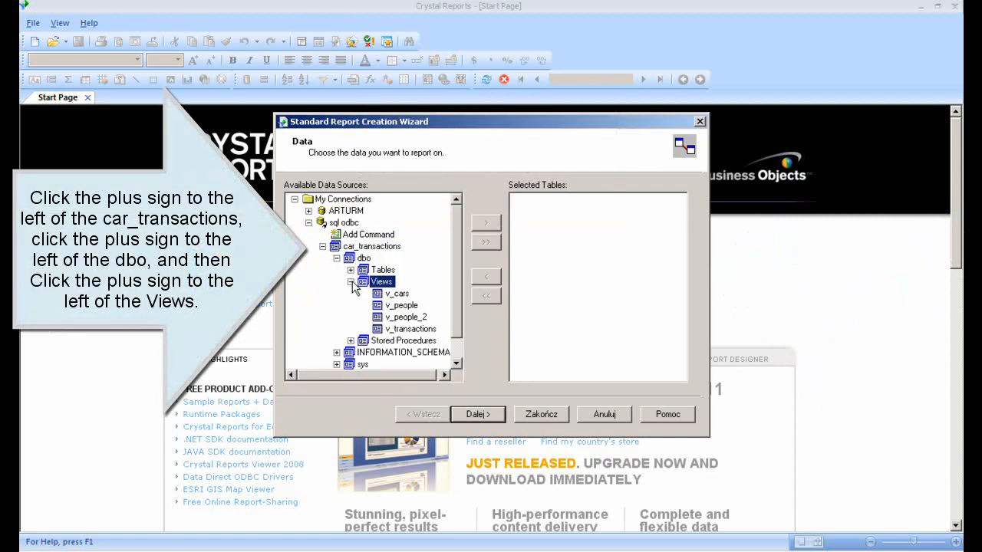
{"action": "left_click", "coordinate": [398, 294]}
{"action": "left_click", "coordinate": [486, 223]}
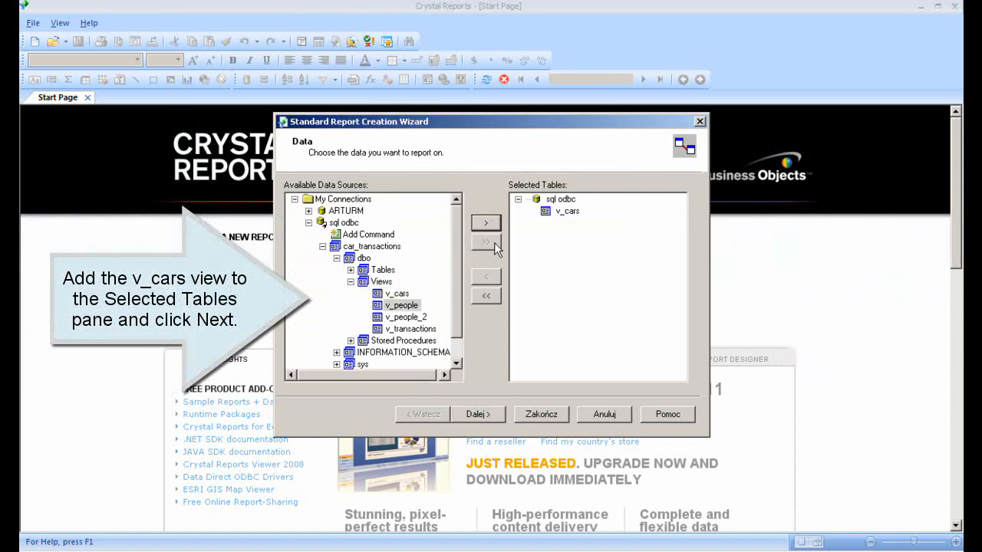
{"action": "left_click", "coordinate": [480, 414]}
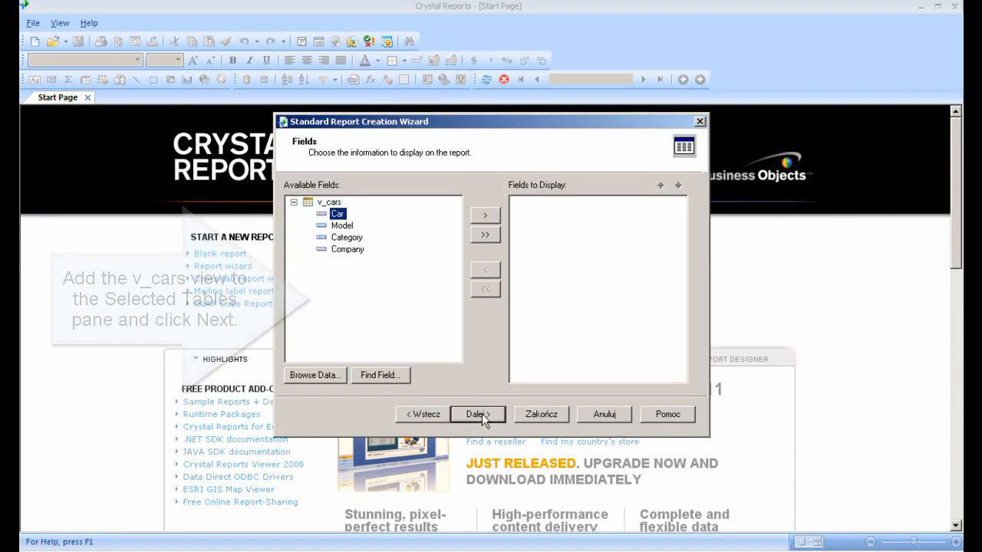
Include all v_cars fields in the report and proceed to the template choice without grouping or record selection
{"action": "left_click", "coordinate": [486, 235]}
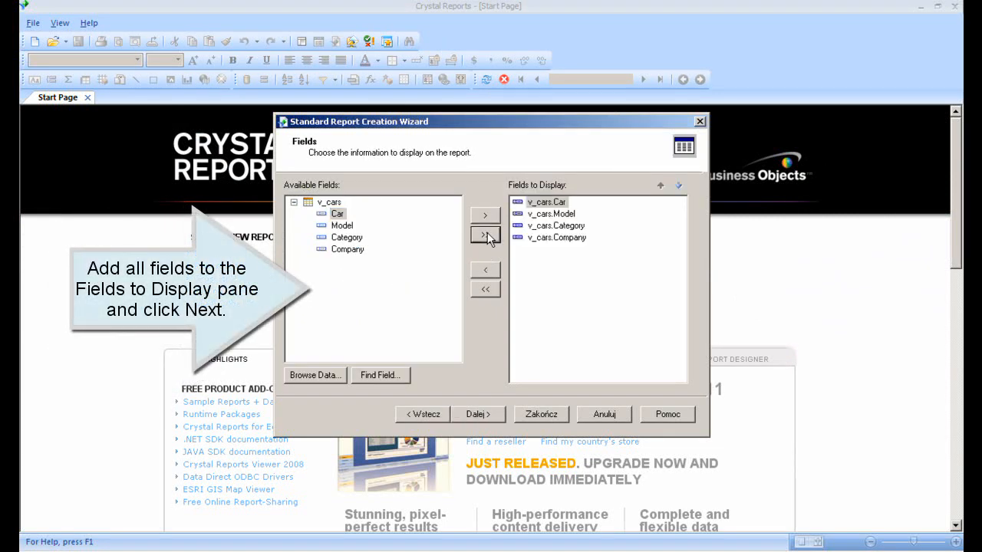
{"action": "left_click", "coordinate": [492, 419]}
{"action": "left_click", "coordinate": [492, 418]}
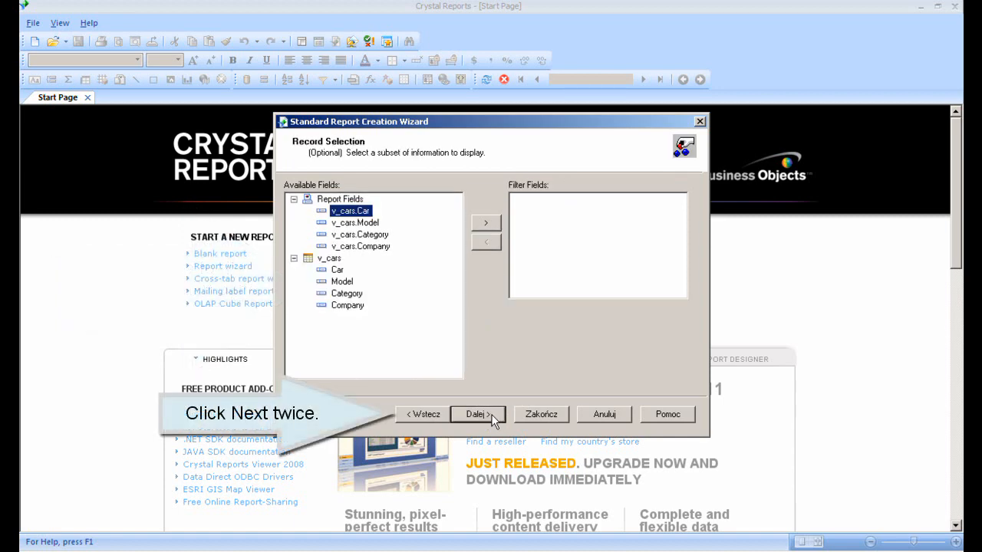
{"action": "left_click", "coordinate": [491, 416]}
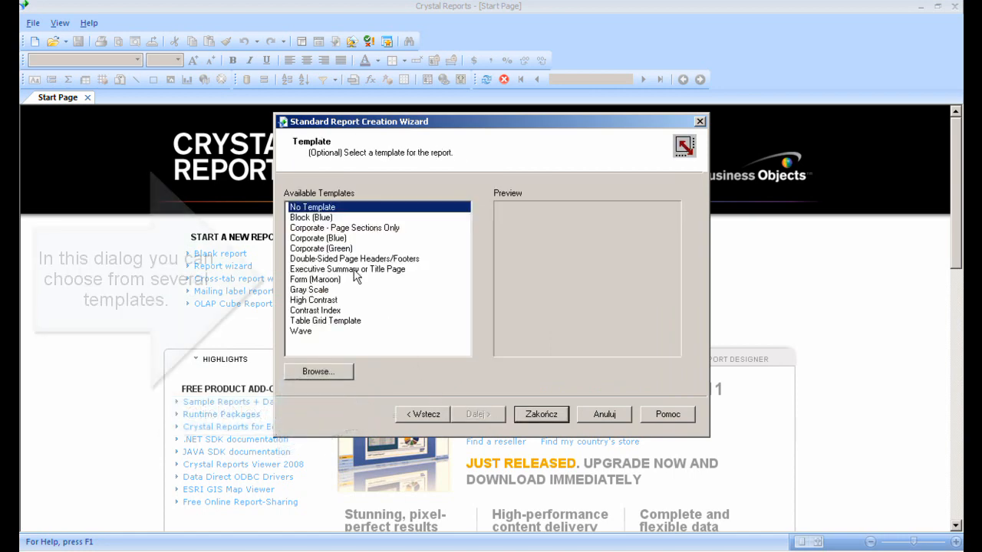
Examine the previews of the available report templates, from Block (Blue) through Wave
{"action": "left_click", "coordinate": [315, 218]}
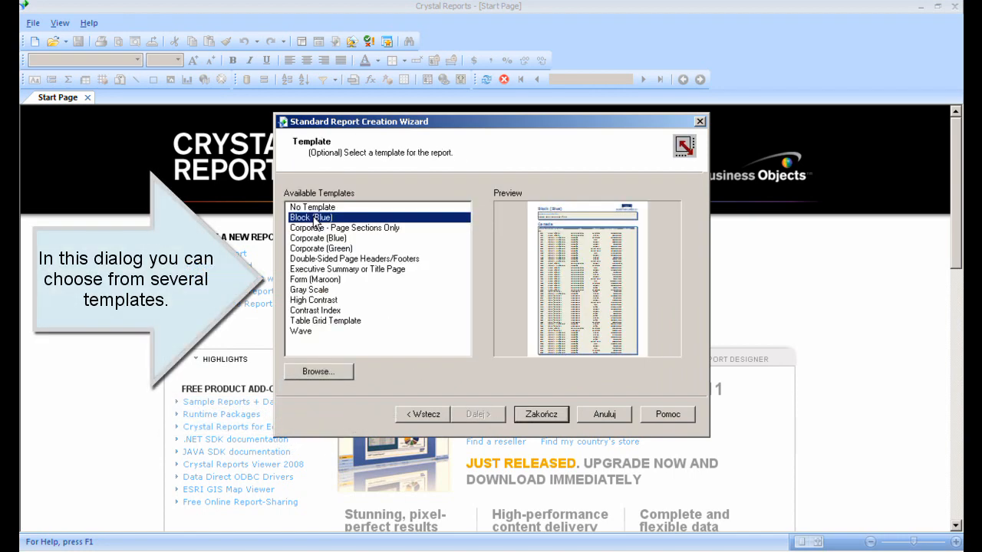
{"action": "left_click", "coordinate": [320, 229]}
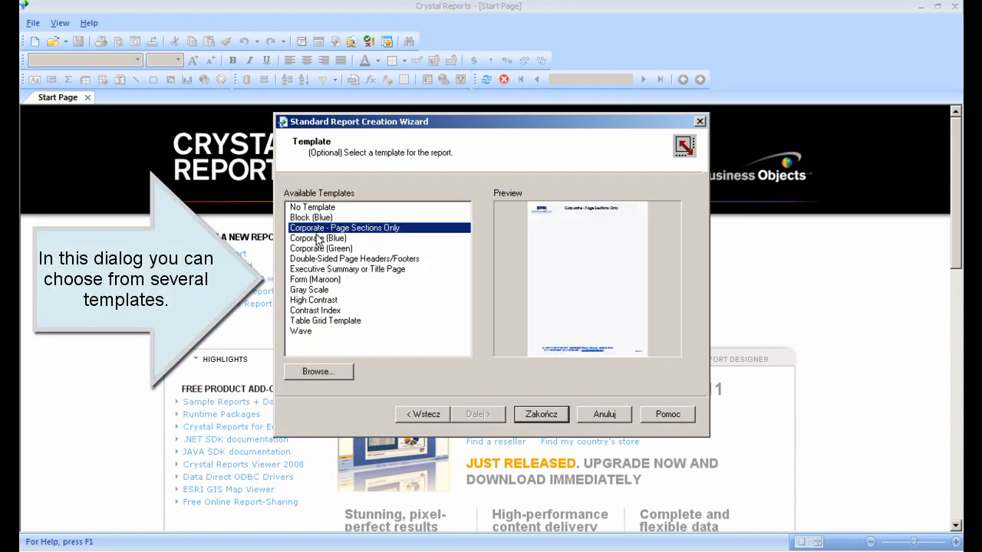
{"action": "left_click", "coordinate": [318, 239]}
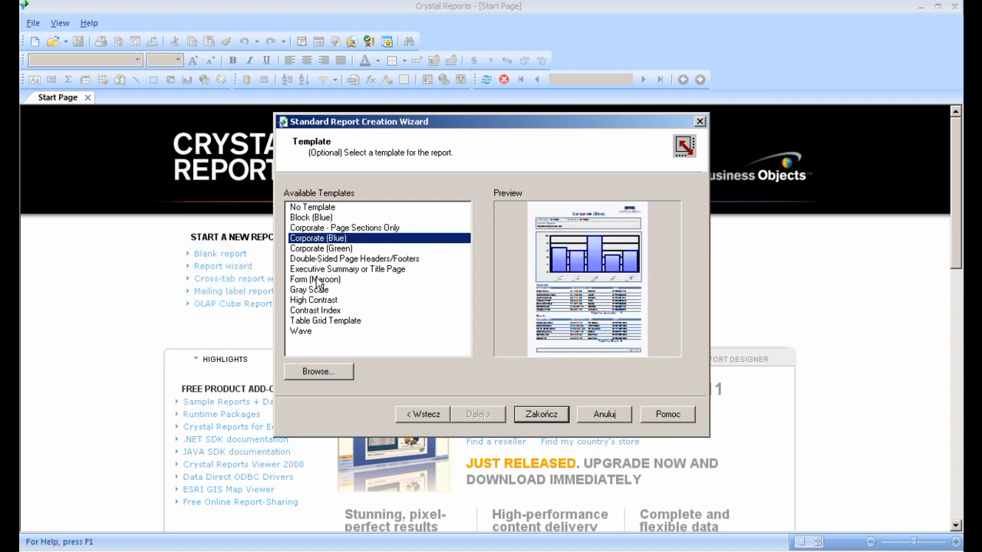
{"action": "left_click", "coordinate": [318, 250]}
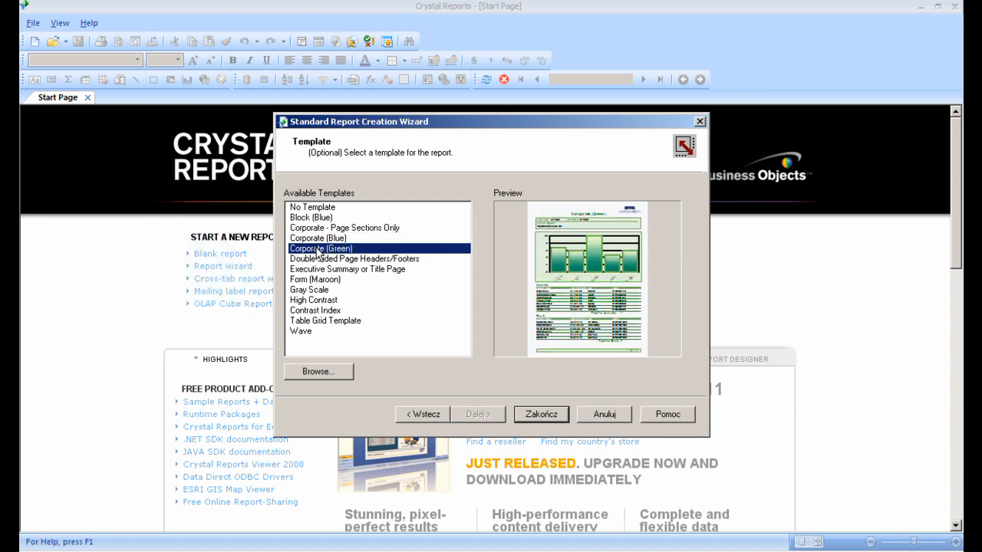
{"action": "left_click", "coordinate": [319, 260]}
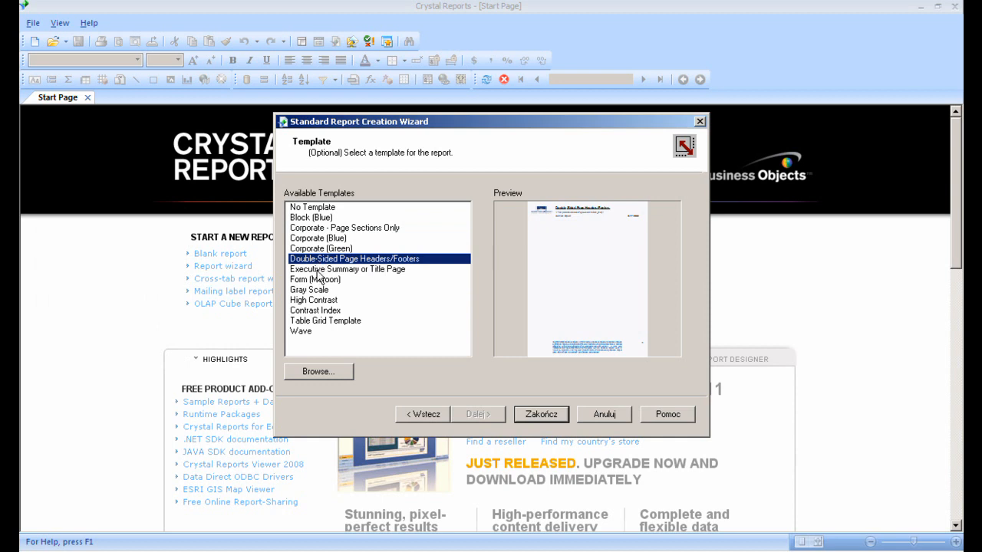
{"action": "left_click", "coordinate": [319, 271]}
{"action": "left_click", "coordinate": [318, 281]}
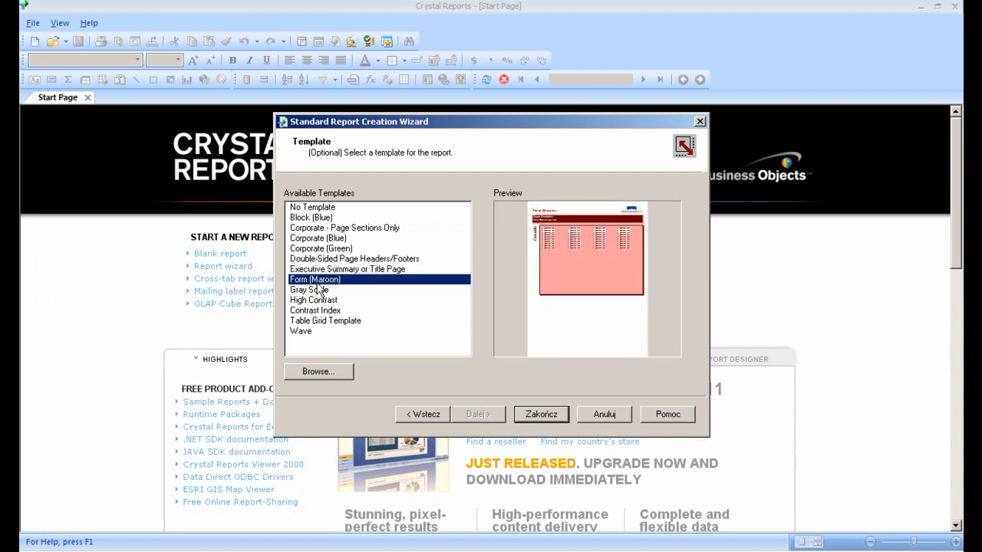
{"action": "left_click", "coordinate": [316, 292]}
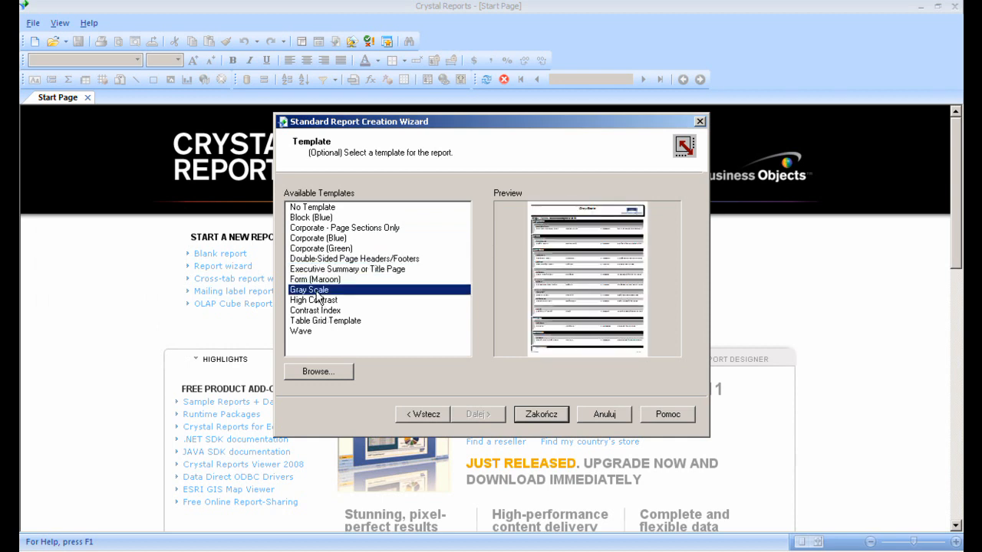
{"action": "left_click", "coordinate": [317, 302]}
{"action": "left_click", "coordinate": [317, 312]}
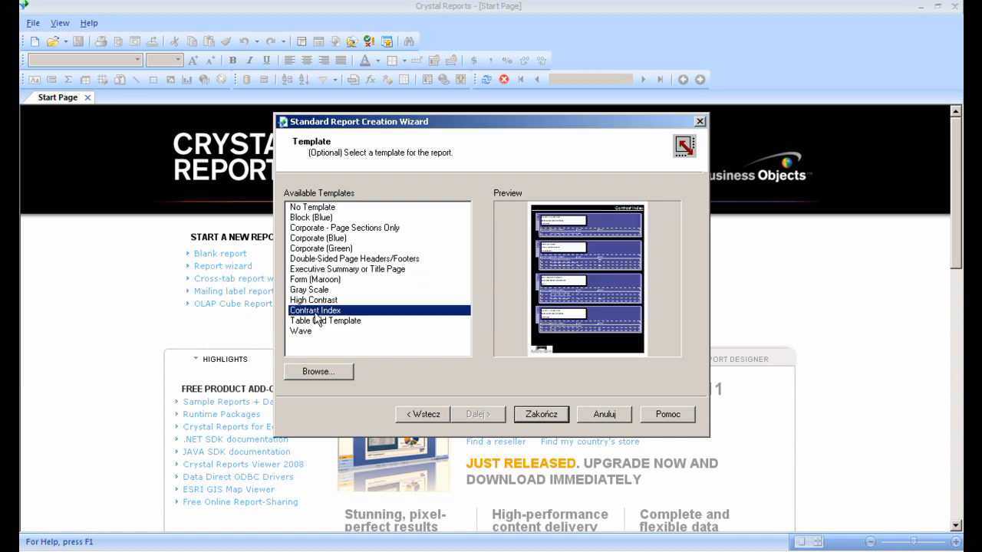
{"action": "left_click", "coordinate": [317, 323]}
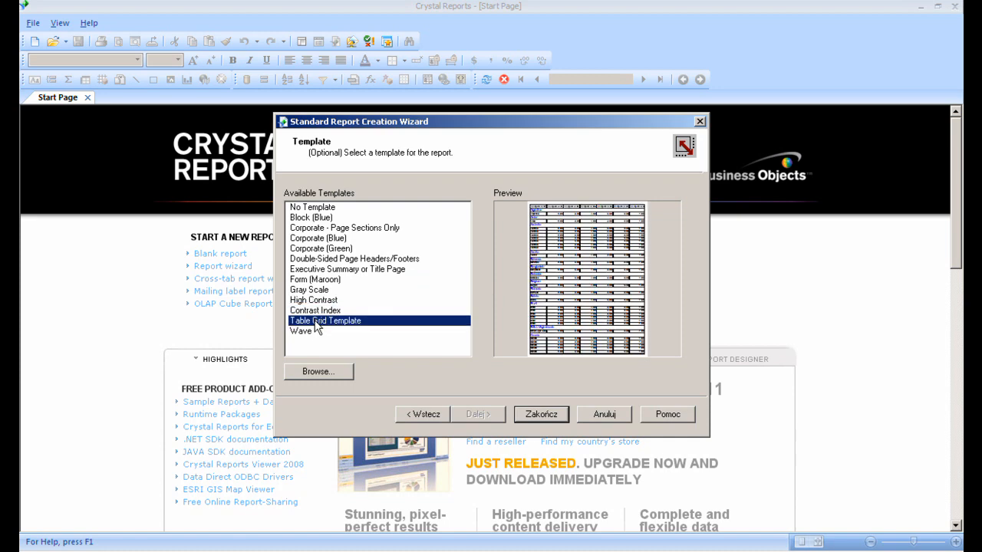
{"action": "left_click", "coordinate": [306, 331]}
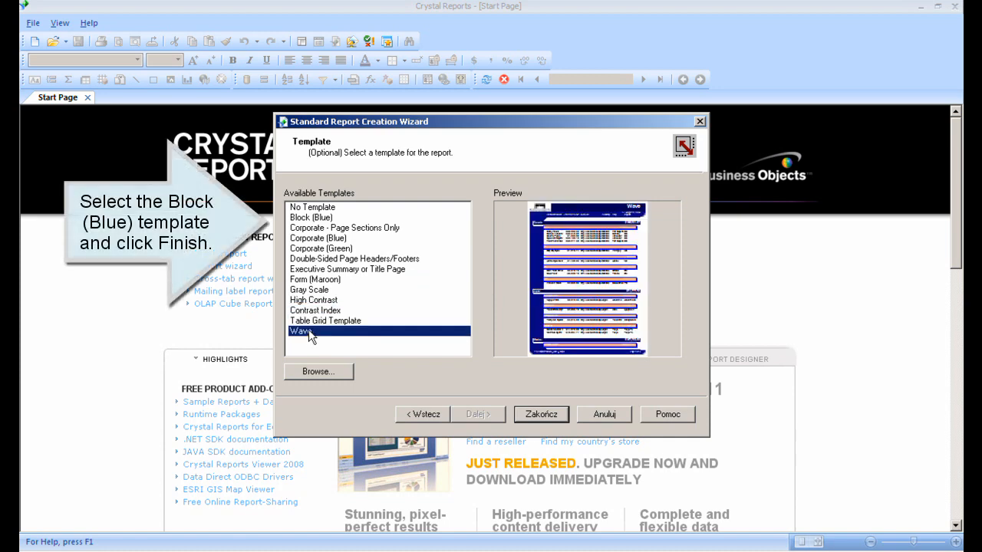
Choose the Block (Blue) template, finish the wizard and look over the generated report
{"action": "left_click", "coordinate": [310, 218]}
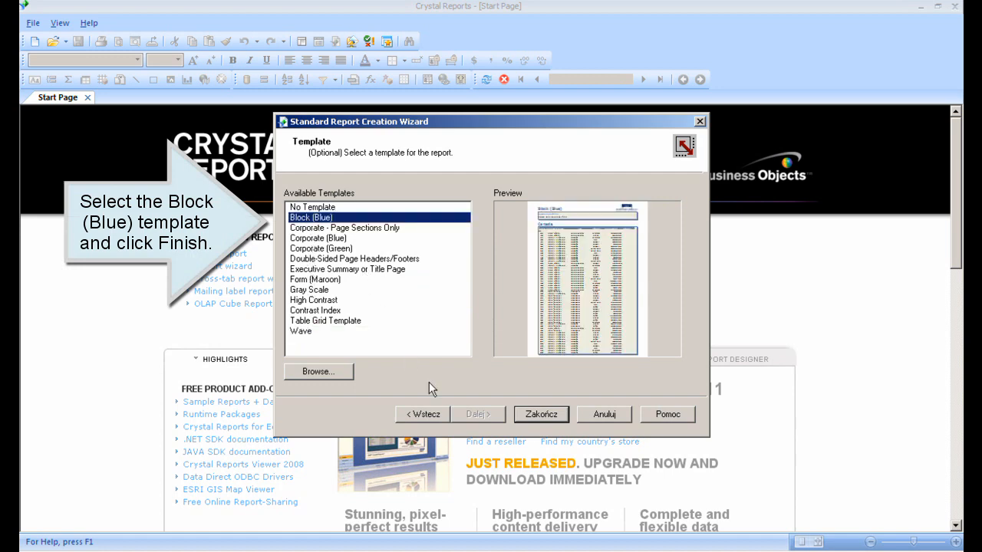
{"action": "left_click", "coordinate": [550, 415]}
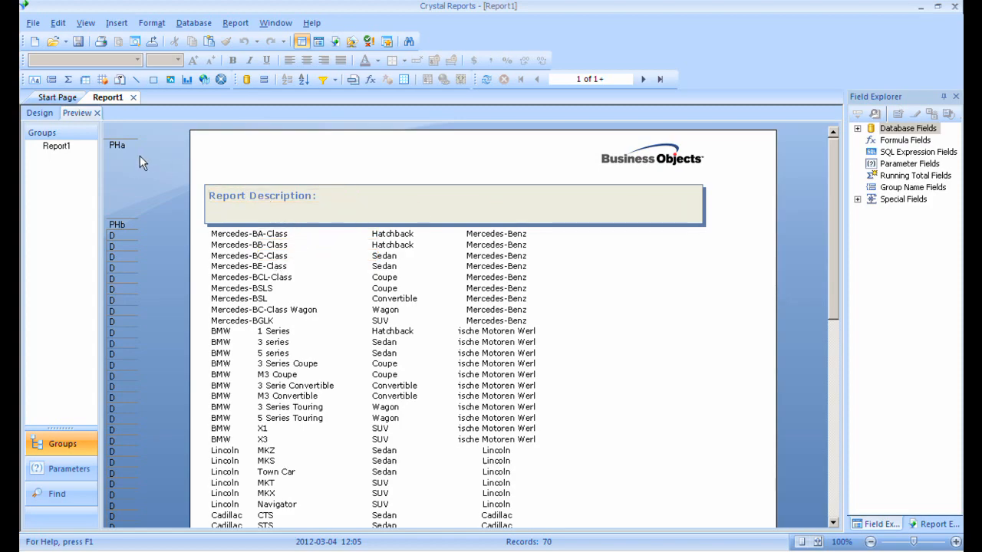
{"action": "left_click_drag", "start_coordinate": [834, 204], "coordinate": [818, 185]}
Replace the "Report Description" text in the page header with "Cars report", keeping the colon, and preview the report
{"action": "left_click", "coordinate": [41, 113]}
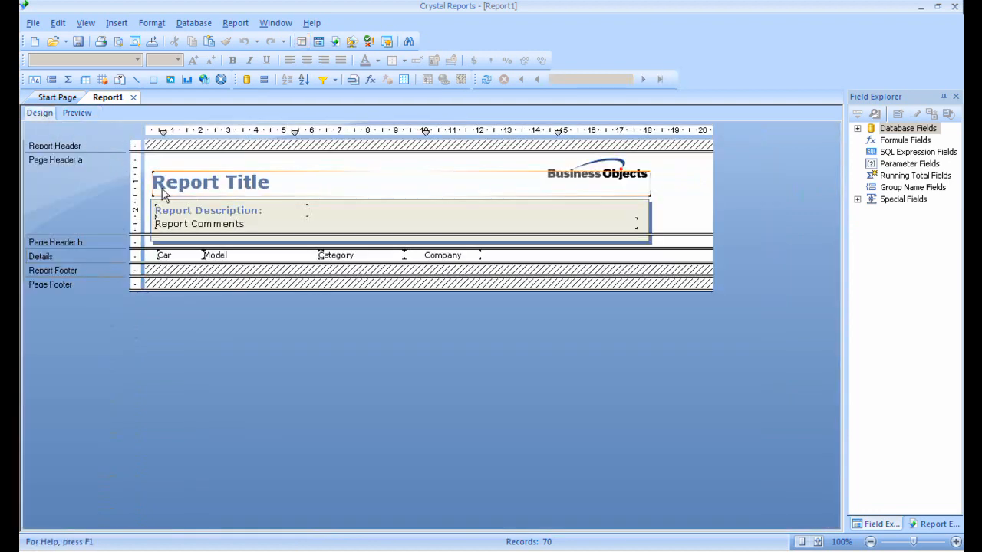
{"action": "left_click", "coordinate": [243, 210]}
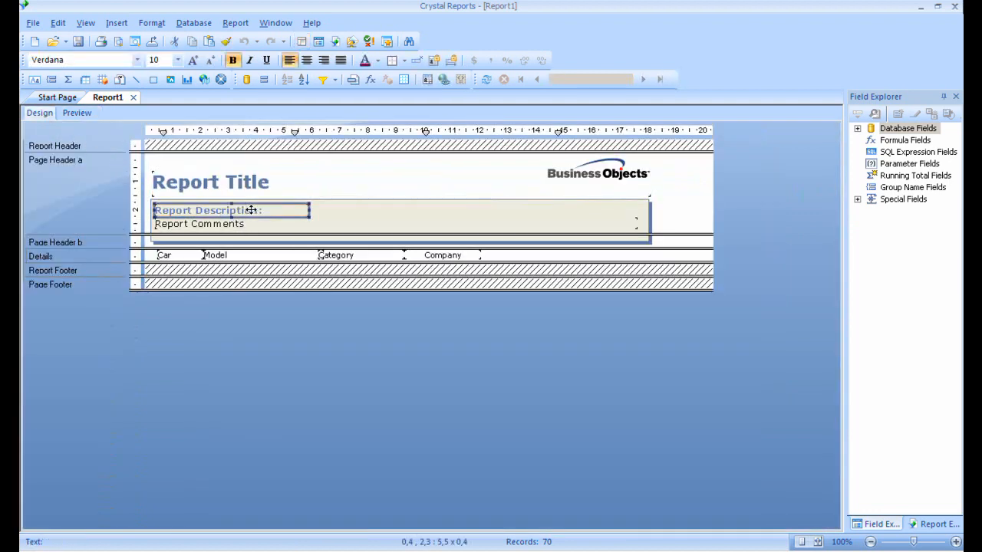
{"action": "double_click", "coordinate": [275, 211]}
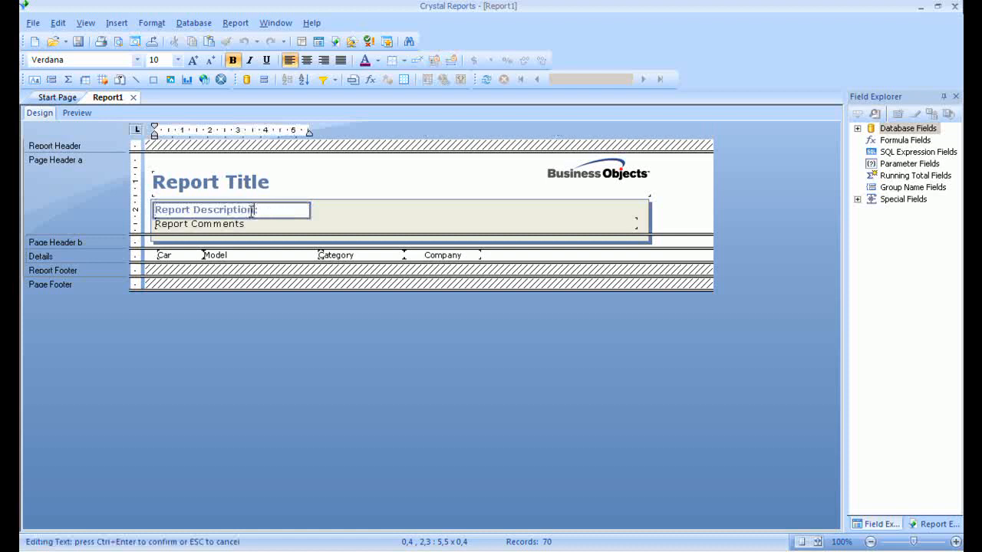
{"action": "left_click_drag", "start_coordinate": [251, 211], "coordinate": [142, 210]}
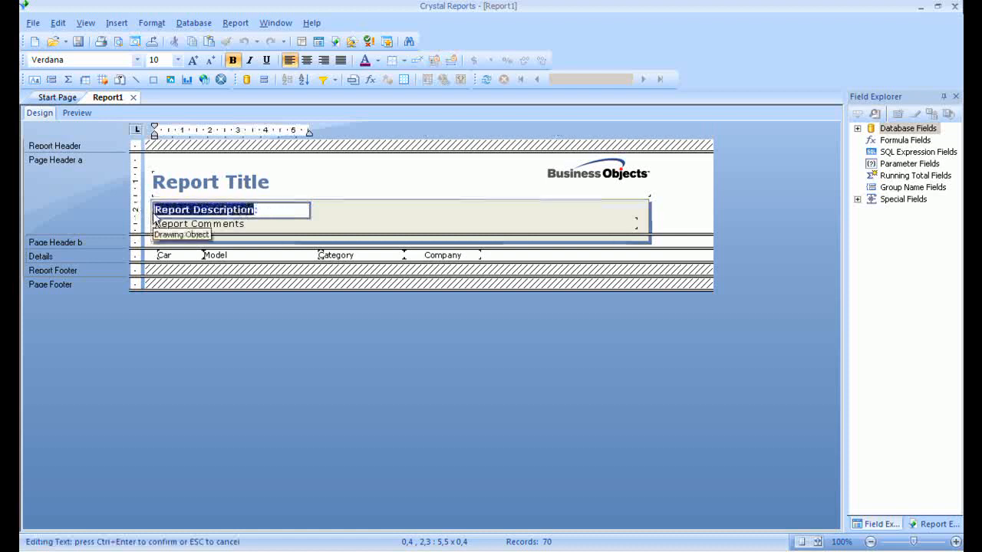
{"action": "type", "text": "Cars report"}
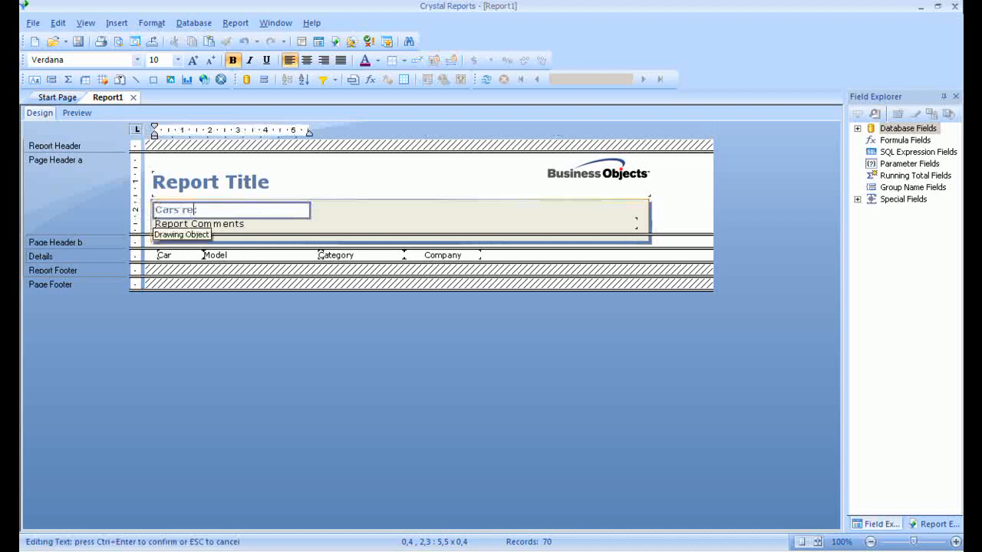
{"action": "left_click", "coordinate": [77, 113]}
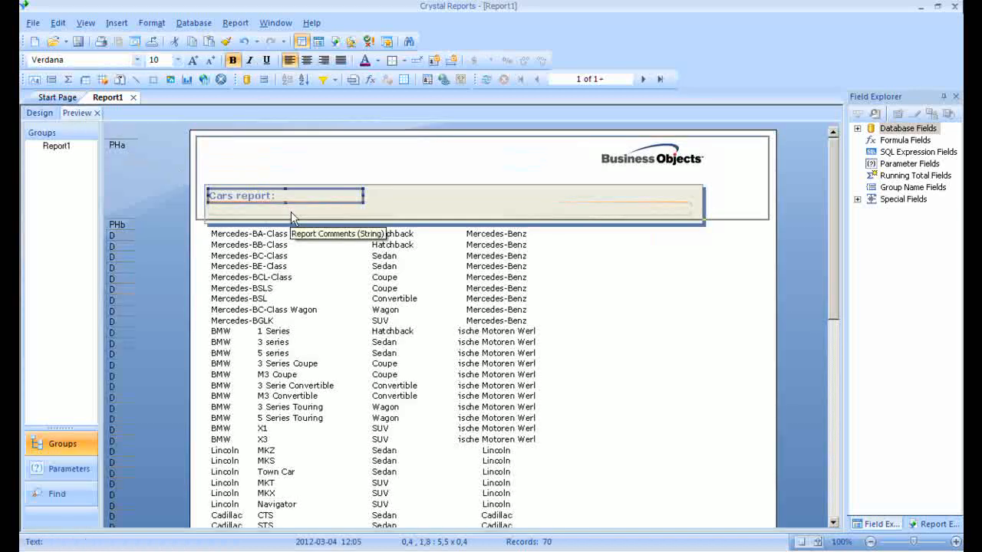
{"action": "left_click", "coordinate": [600, 291]}
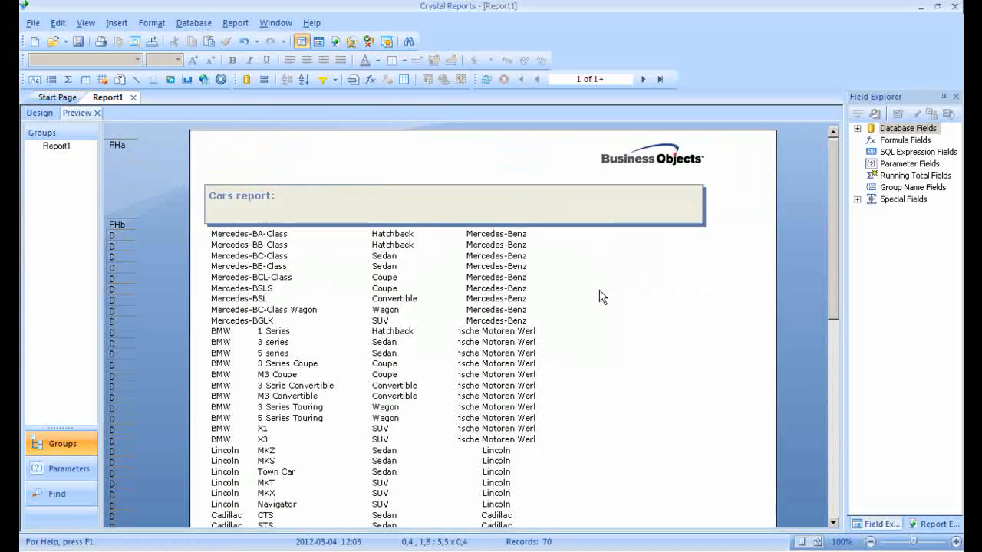
Spread out the Details fields by moving Company to about 13.0, Category to about 9.1 and Model rightward, clear of the Car field
{"action": "scroll", "coordinate": [852, 269], "scroll_direction": "down", "scroll_amount": 5}
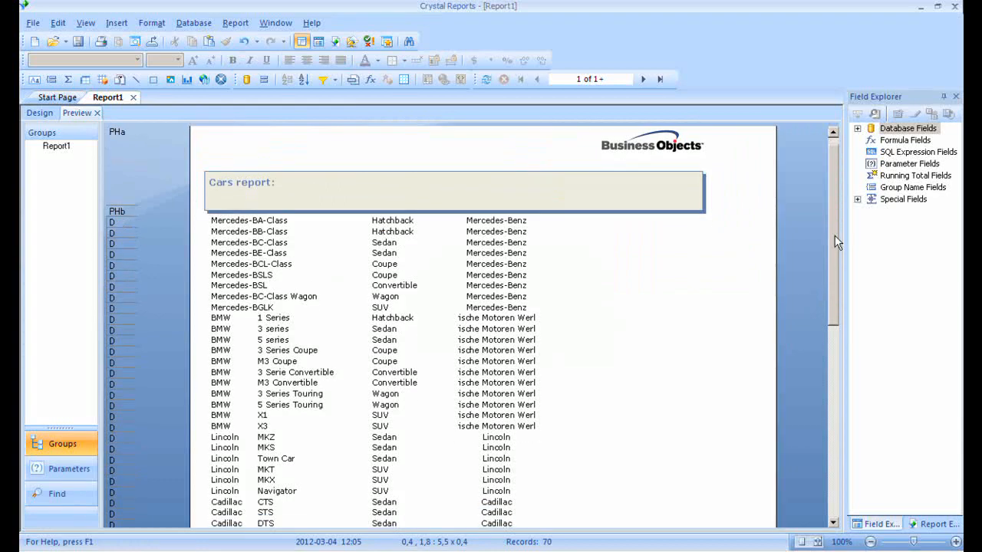
{"action": "scroll", "coordinate": [859, 191], "scroll_direction": "up", "scroll_amount": 5}
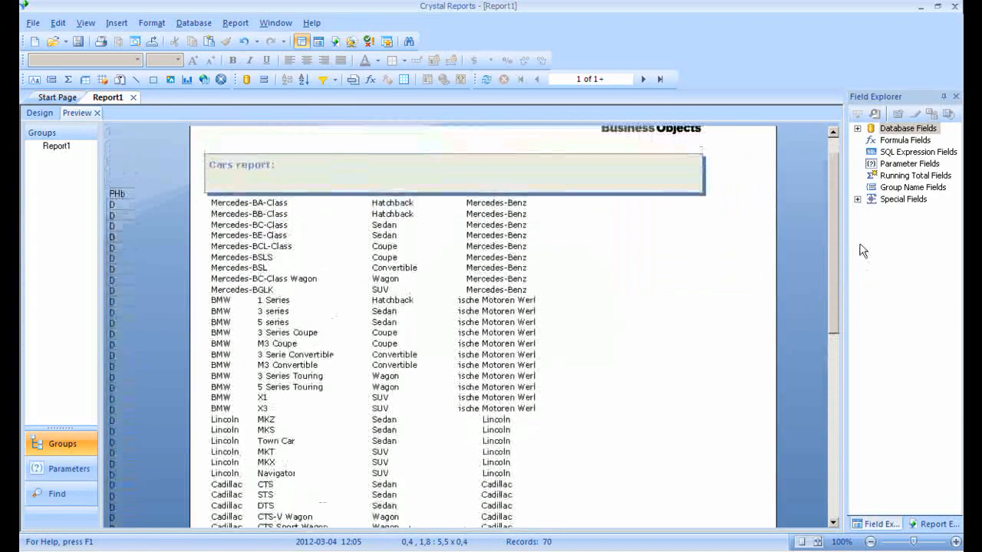
{"action": "left_click", "coordinate": [34, 113]}
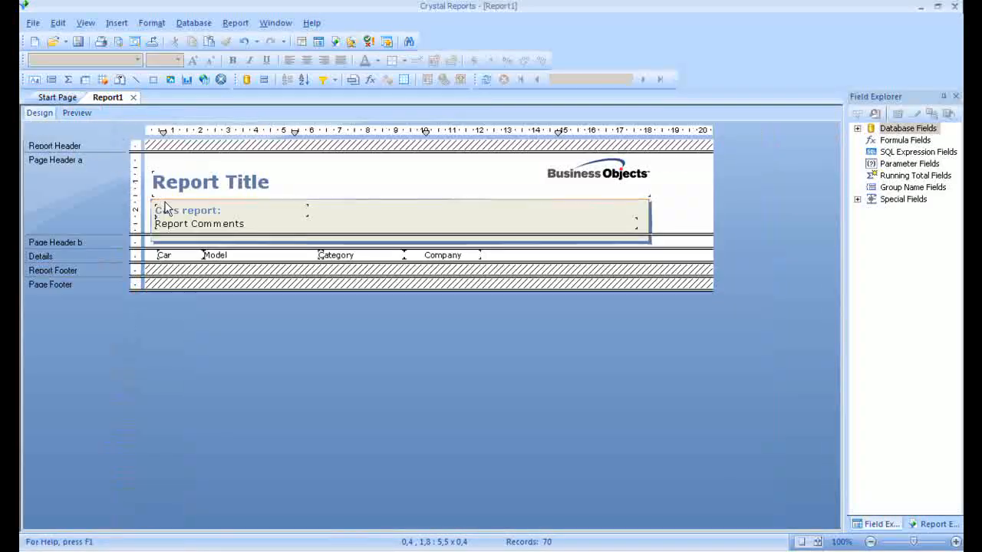
{"action": "left_click_drag", "start_coordinate": [451, 262], "coordinate": [550, 261]}
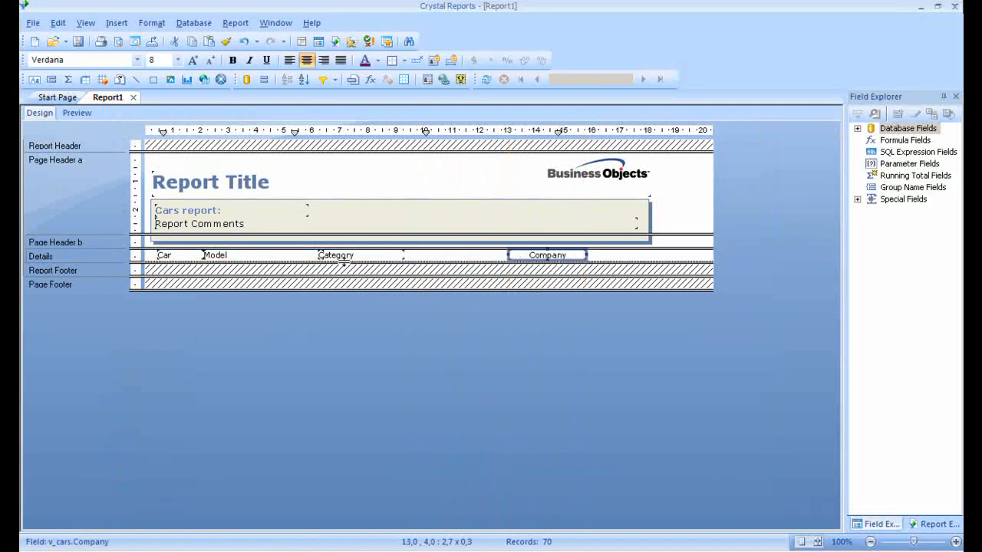
{"action": "left_click", "coordinate": [357, 260]}
{"action": "left_click_drag", "start_coordinate": [357, 259], "coordinate": [436, 261]}
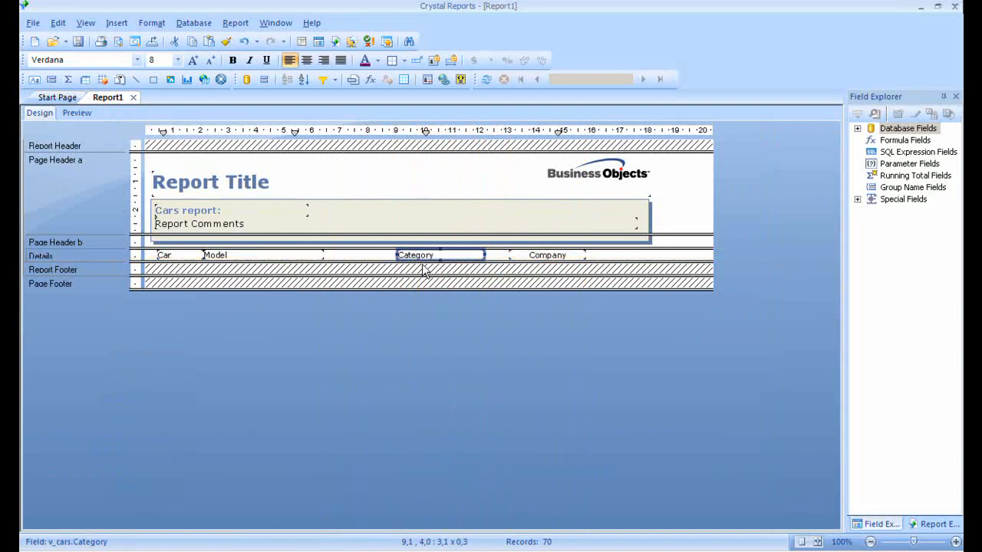
{"action": "left_click_drag", "start_coordinate": [272, 261], "coordinate": [334, 261]}
Widen the Car field in the Details section to about 3.6 and preview the report down to its last records
{"action": "left_click", "coordinate": [175, 264]}
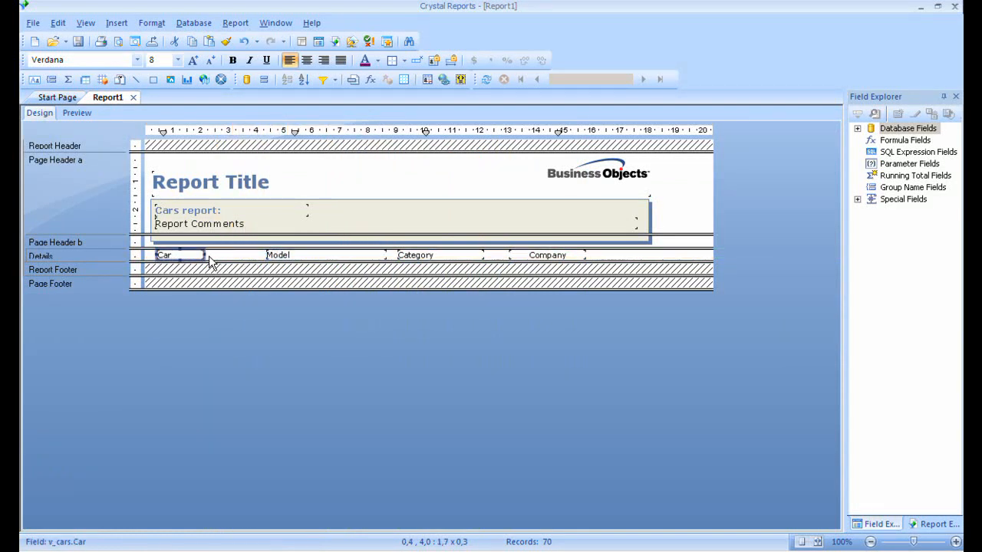
{"action": "left_click_drag", "start_coordinate": [204, 255], "coordinate": [257, 254]}
{"action": "left_click", "coordinate": [76, 113]}
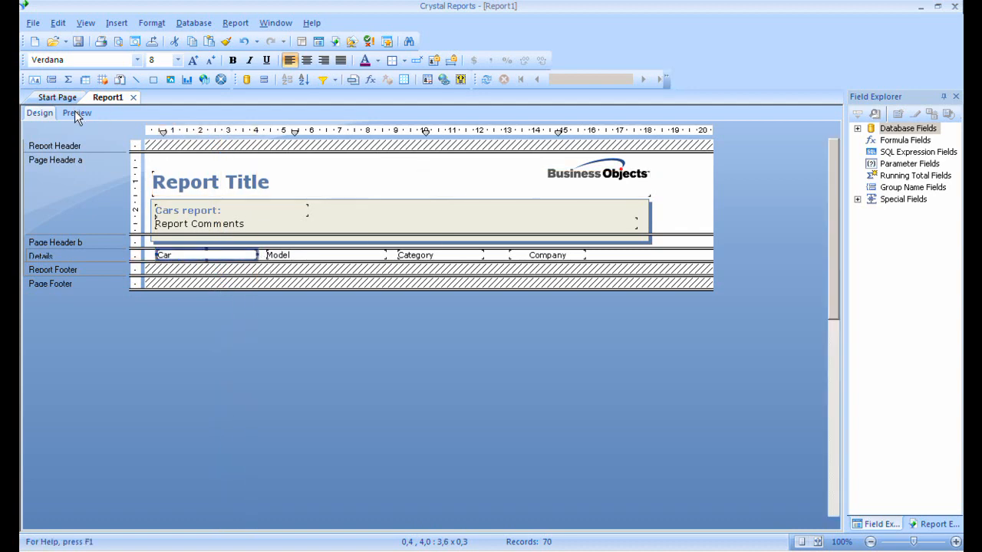
{"action": "left_click", "coordinate": [735, 190]}
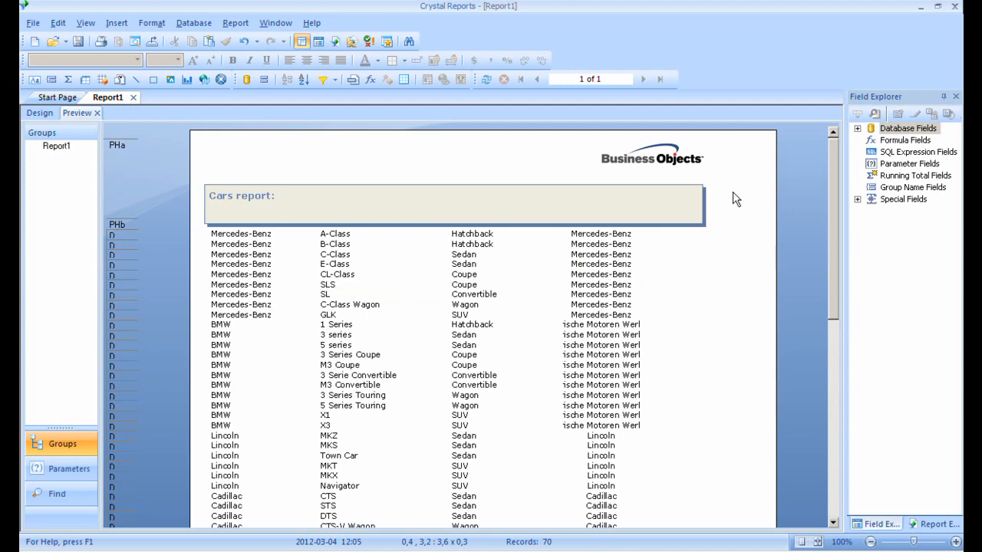
{"action": "scroll", "coordinate": [735, 200], "scroll_direction": "down", "scroll_amount": 10}
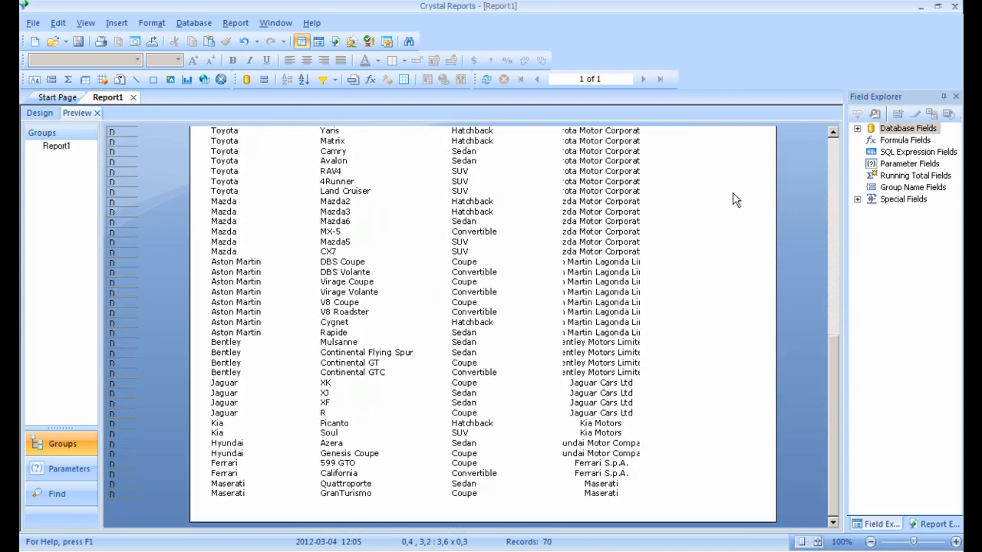